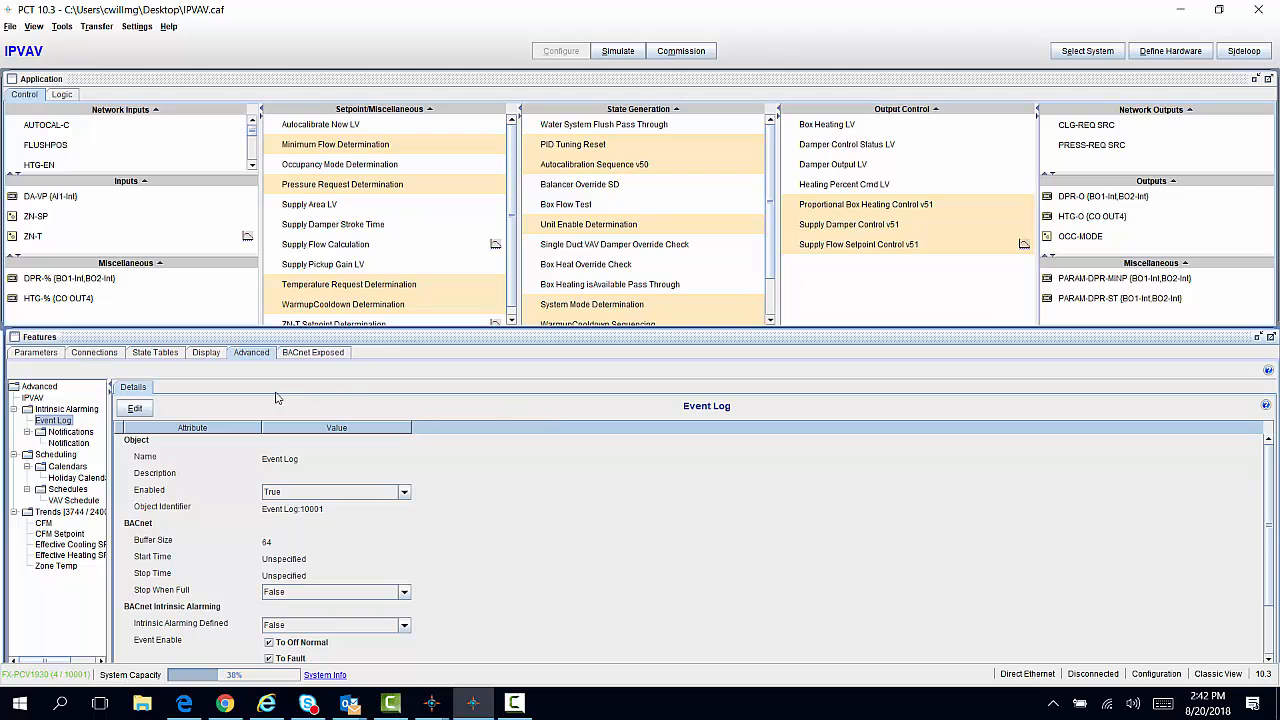
# Set Intrinsic Alarming Defined to True for the Event Log and apply the change.
pyautogui.click(136, 409)
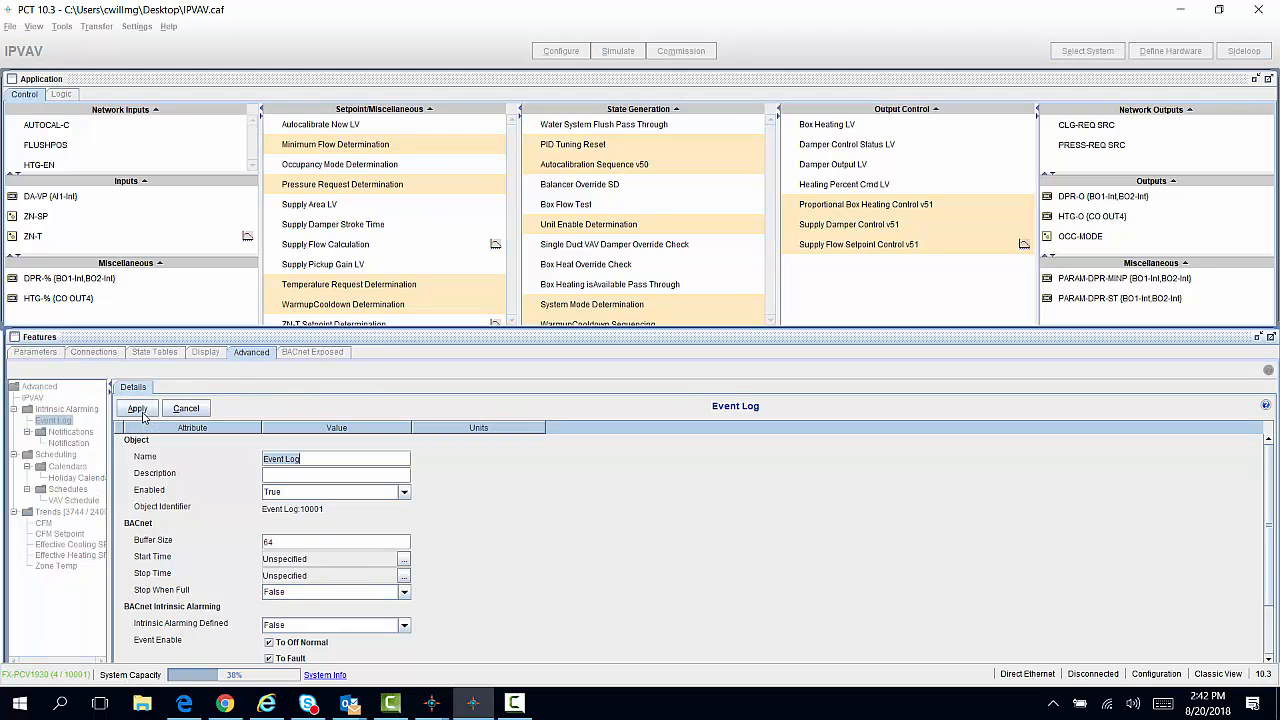
pyautogui.click(405, 626)
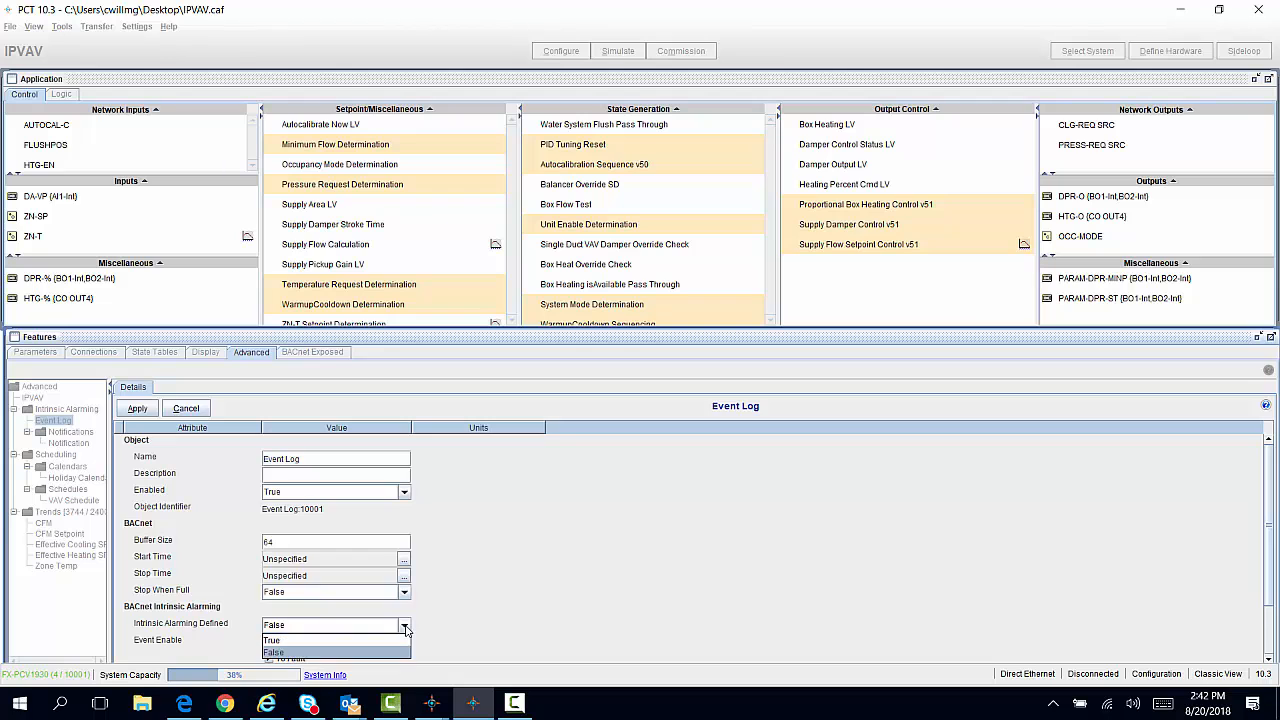
pyautogui.click(380, 642)
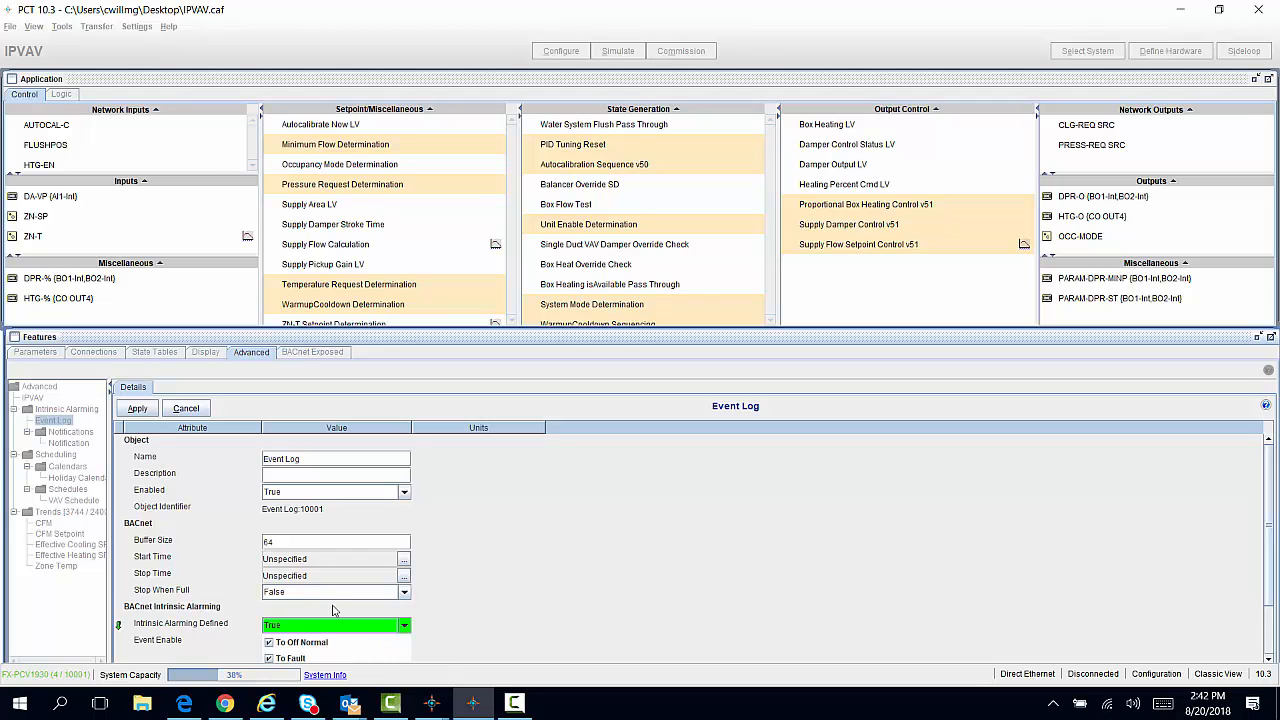
pyautogui.click(138, 410)
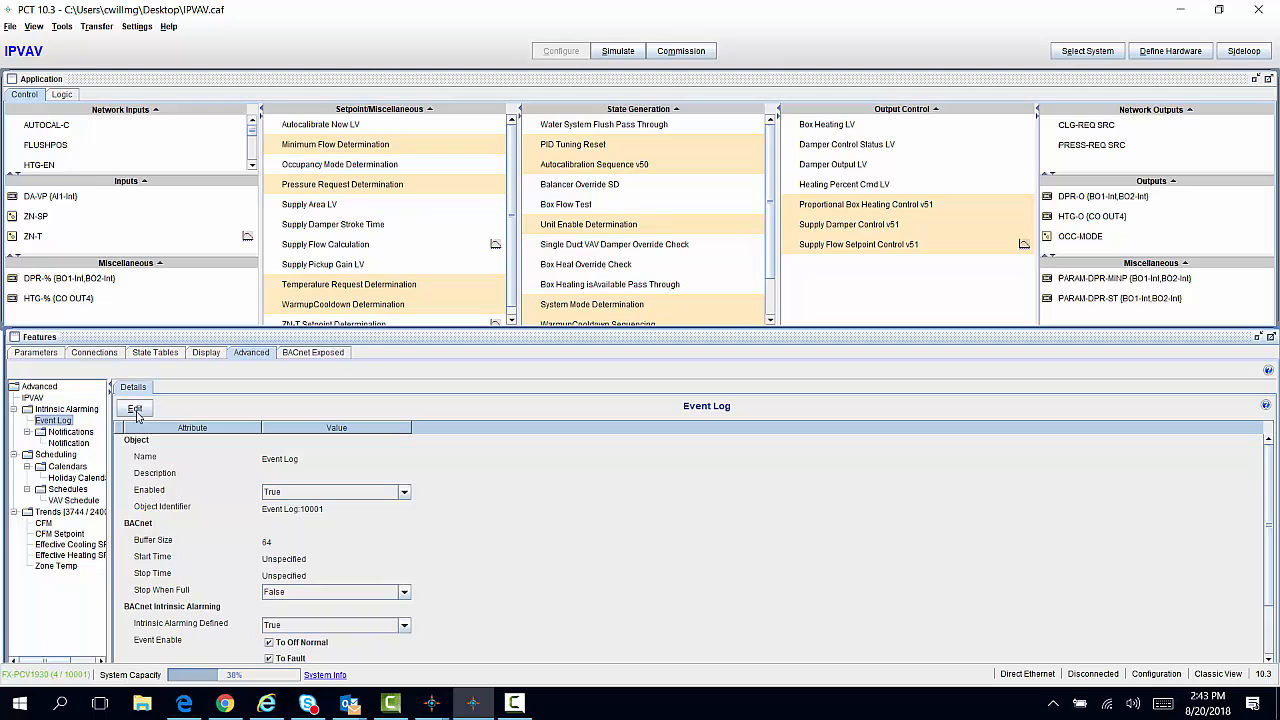
# Edit the Notification object and start a new entry in its Recipient List, identified by device ID.
pyautogui.click(80, 443)
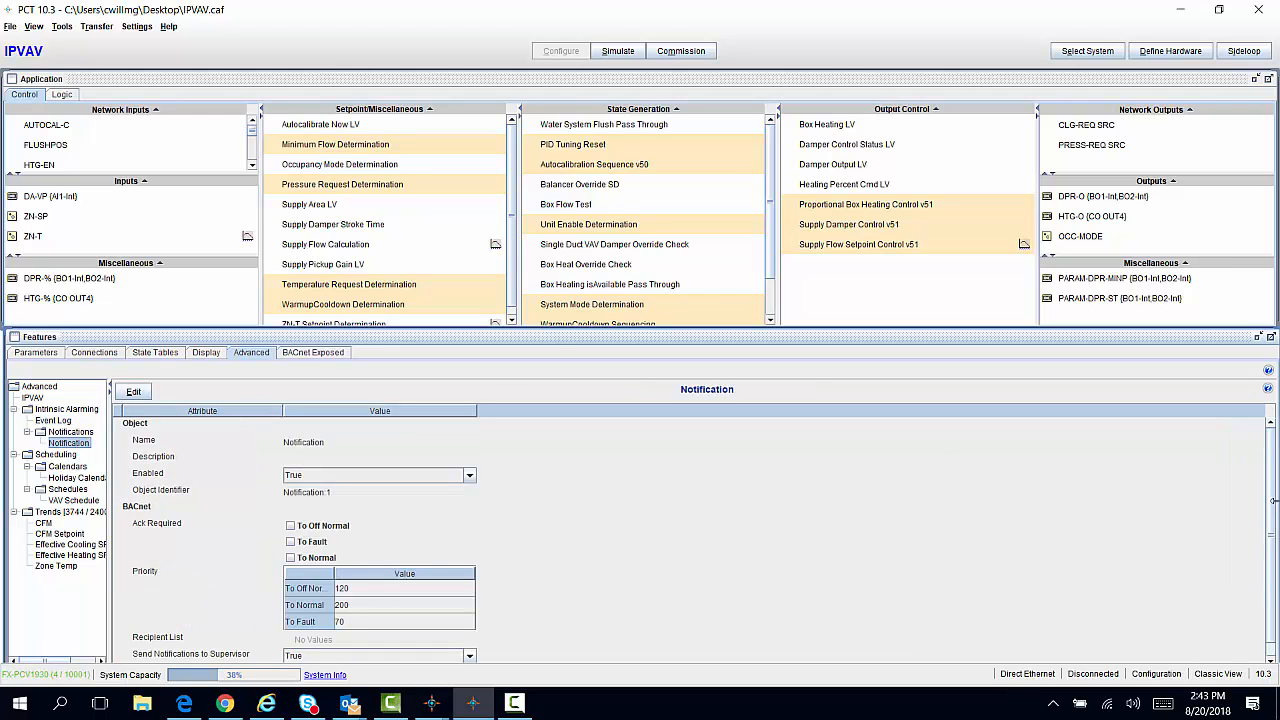
pyautogui.scroll(-1, 1275, 550)
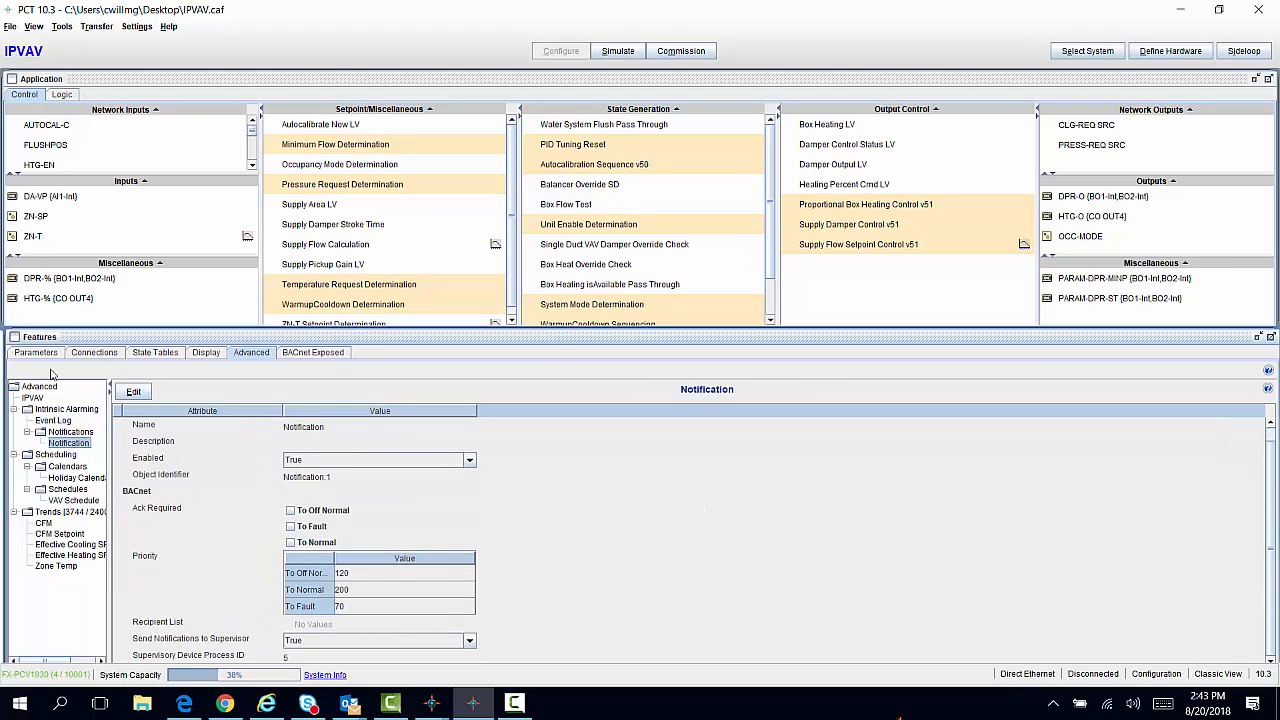
pyautogui.click(138, 393)
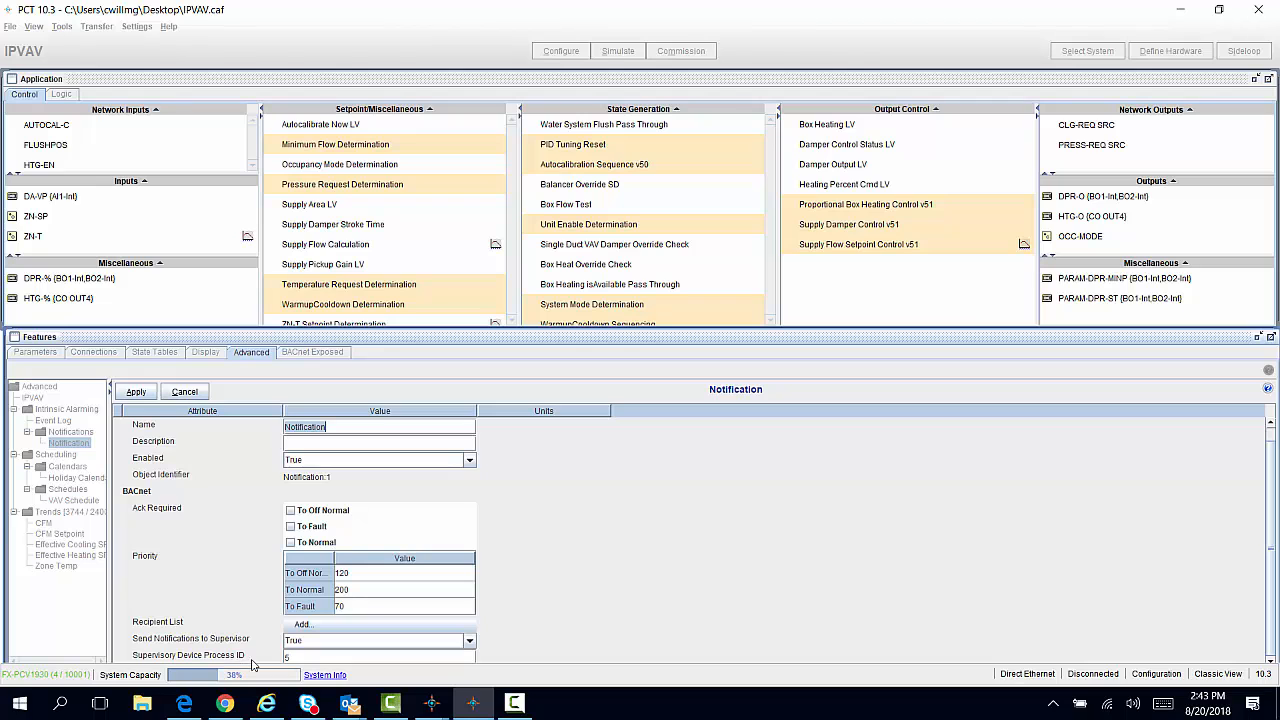
pyautogui.click(324, 629)
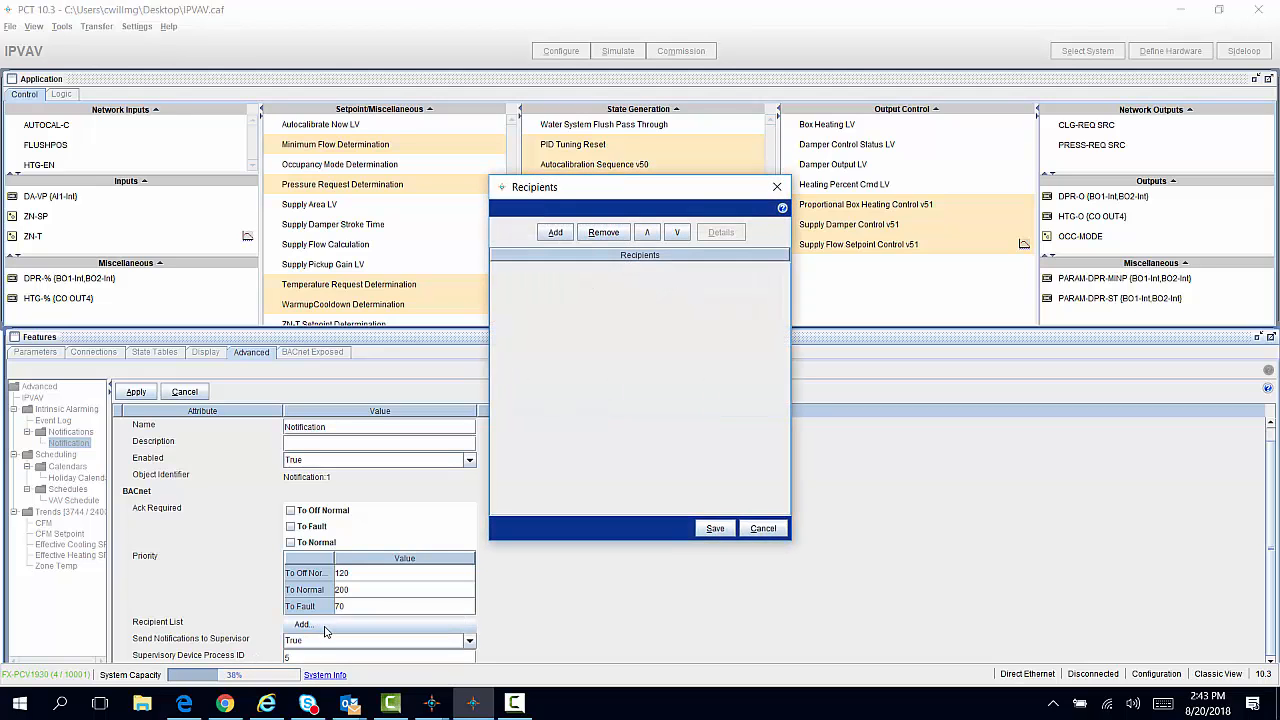
pyautogui.click(556, 233)
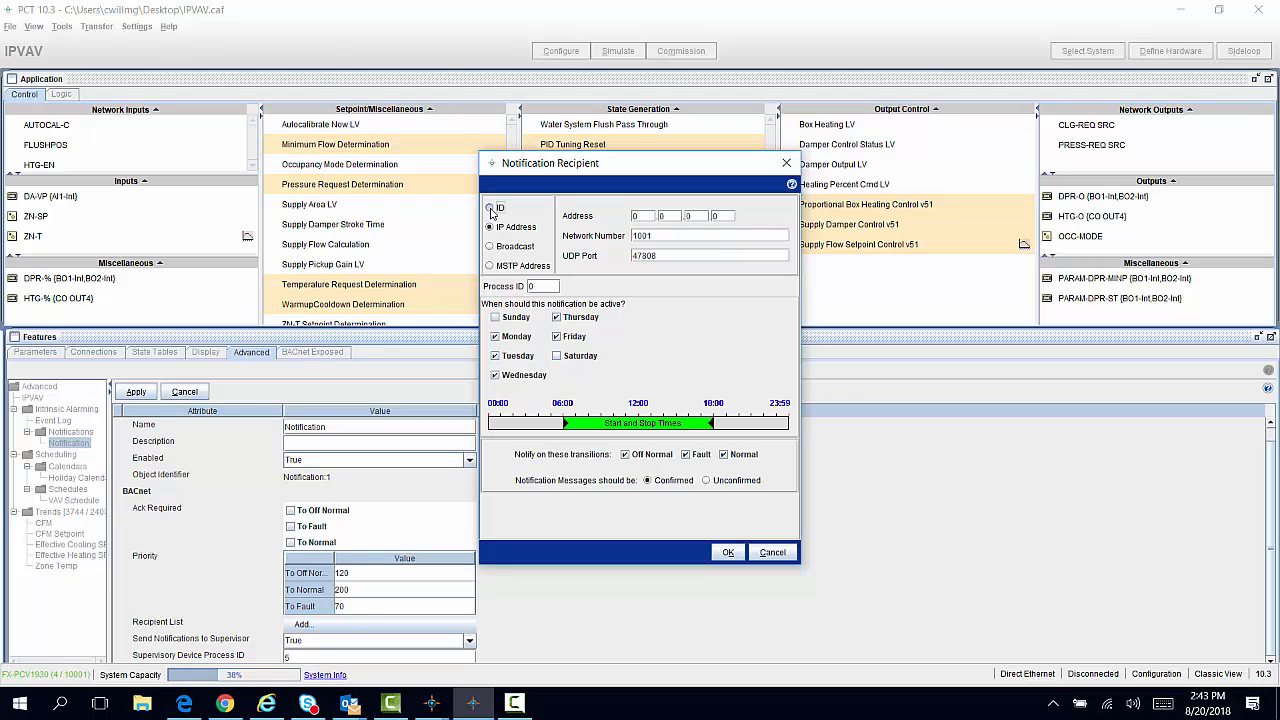
pyautogui.click(493, 208)
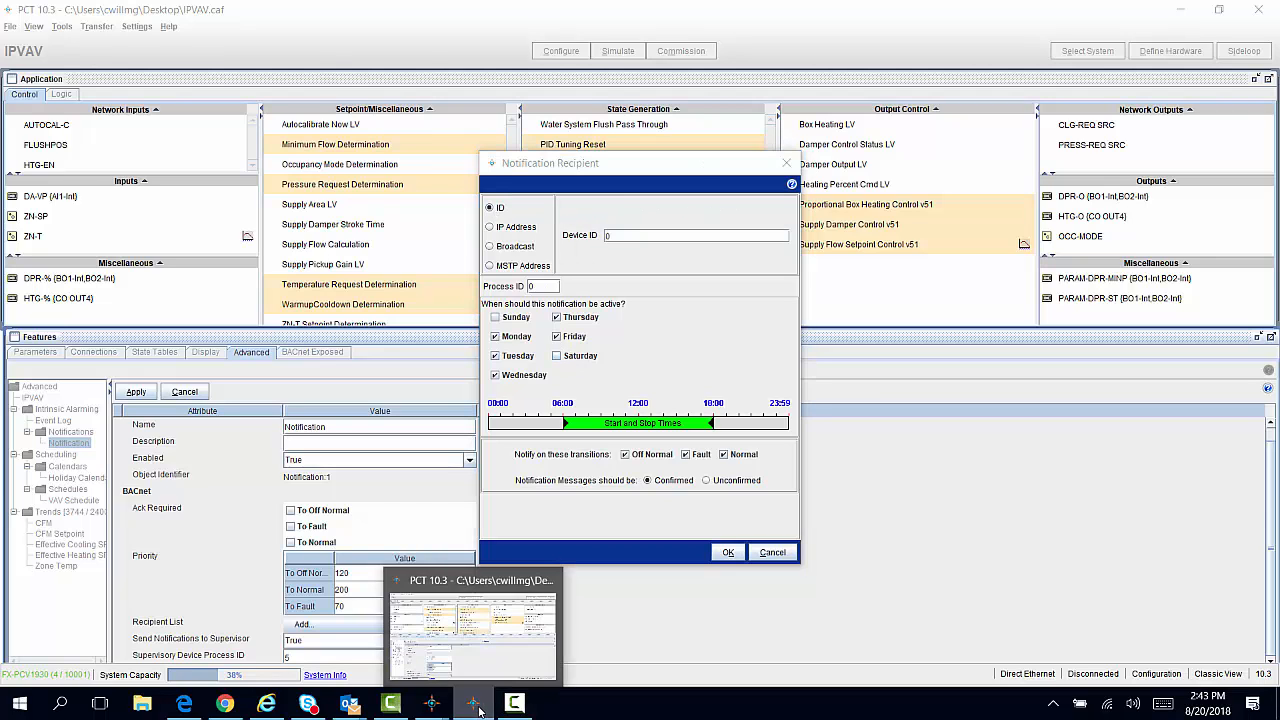
# Switch to FX Workbench, look up the object ID of the Bacnet Network's Local Device in station Demo144, and return to PCT.
pyautogui.moveTo(440, 708)
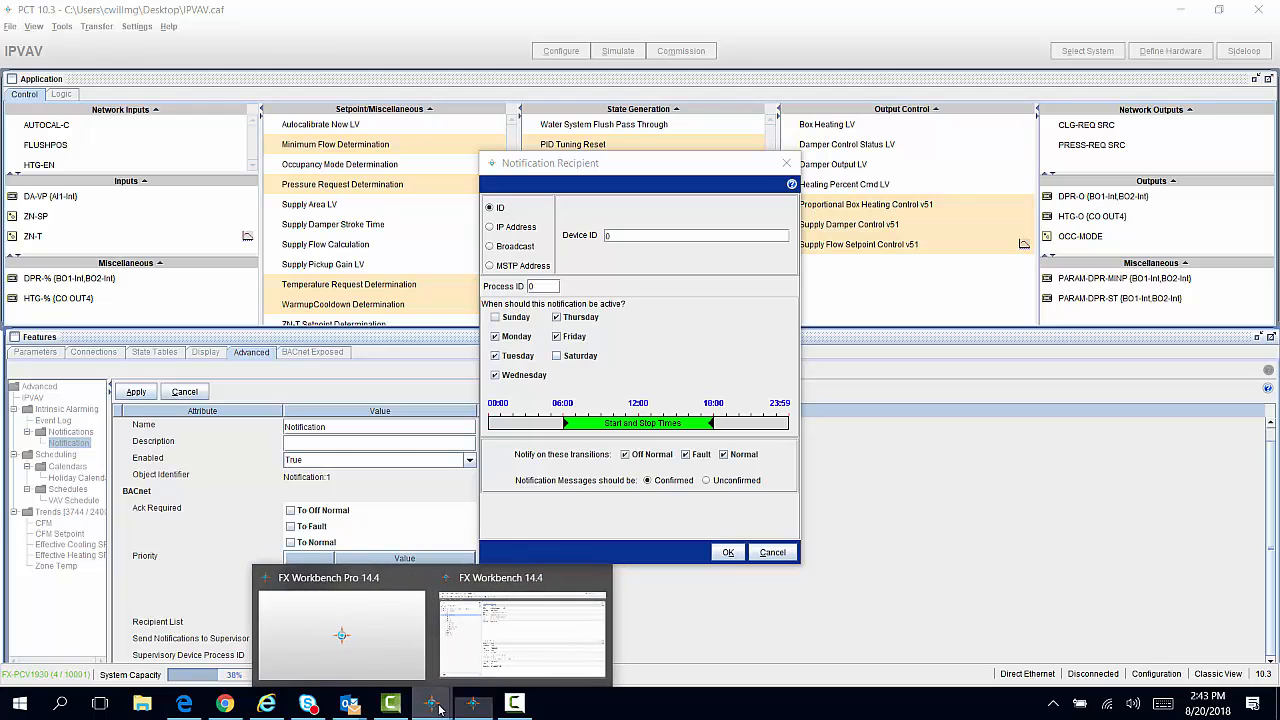
pyautogui.click(470, 642)
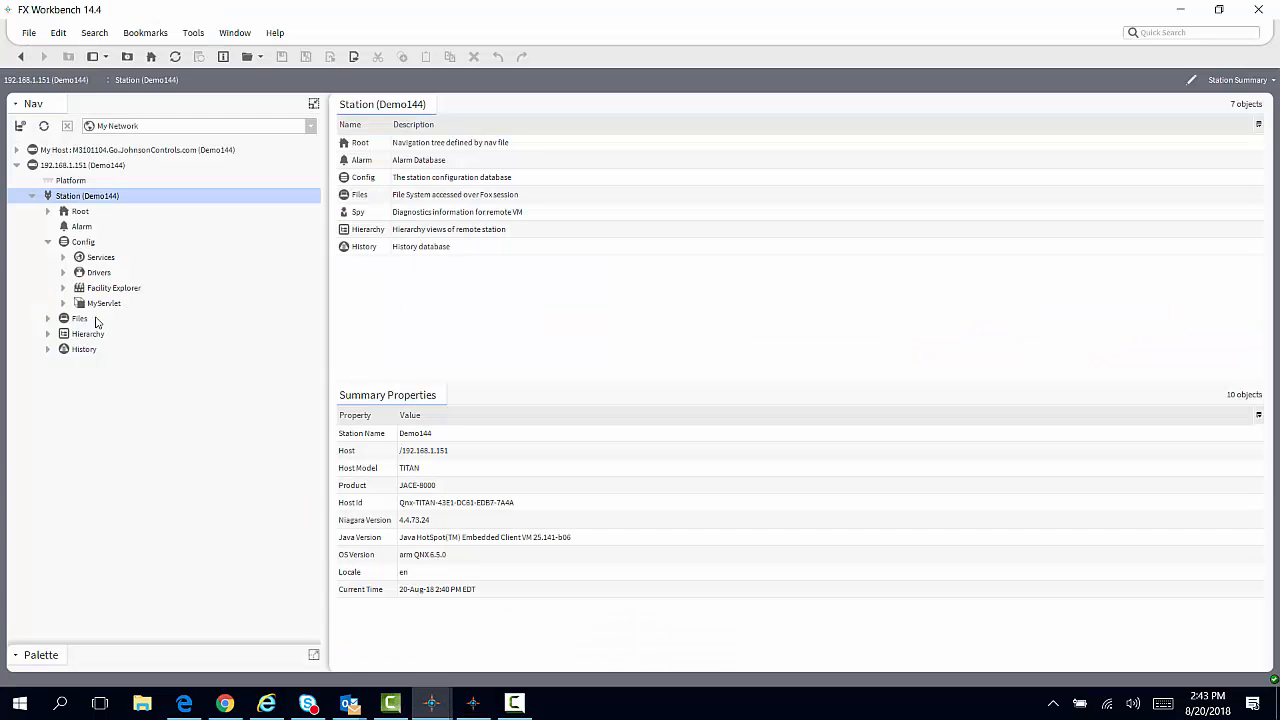
pyautogui.click(63, 272)
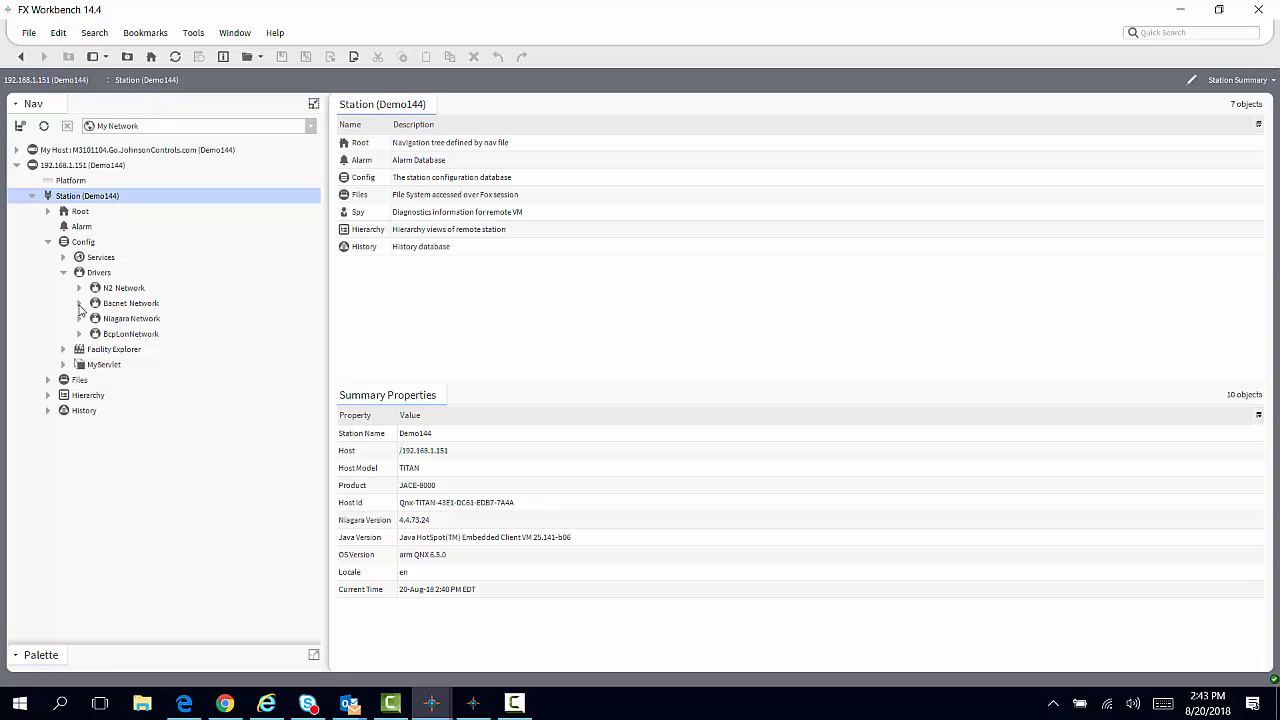
pyautogui.click(79, 303)
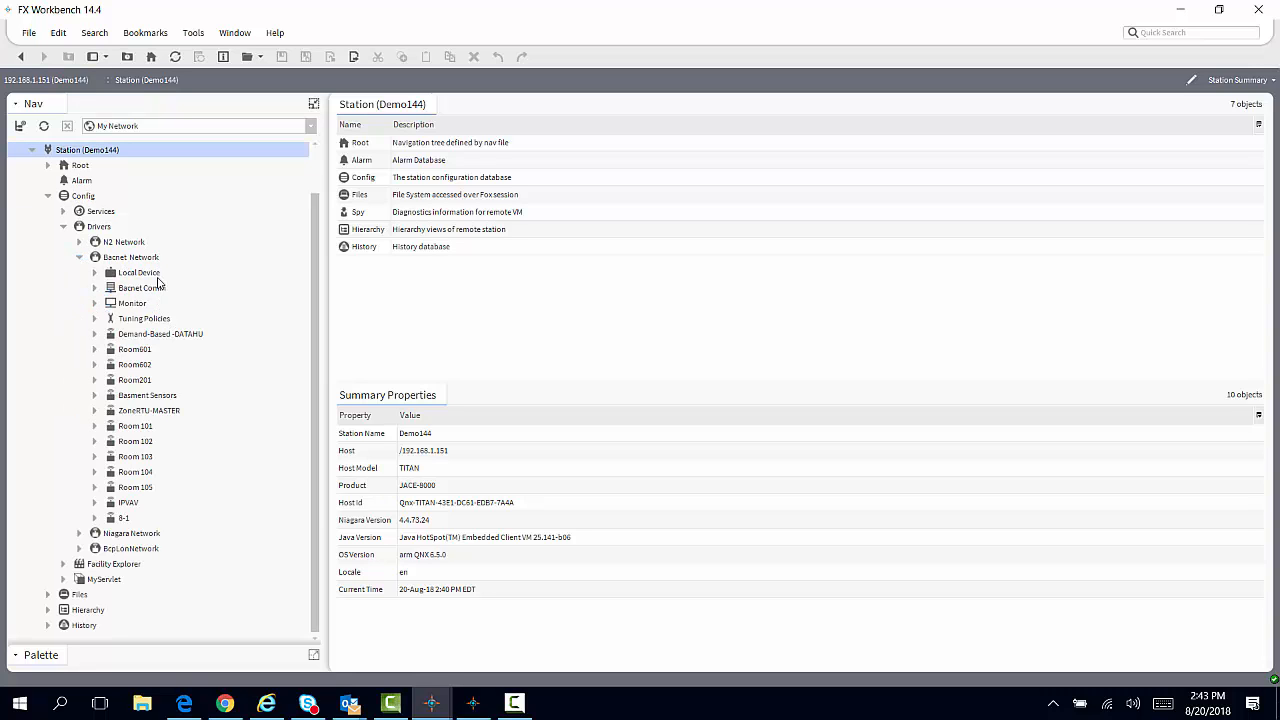
pyautogui.doubleClick(153, 278)
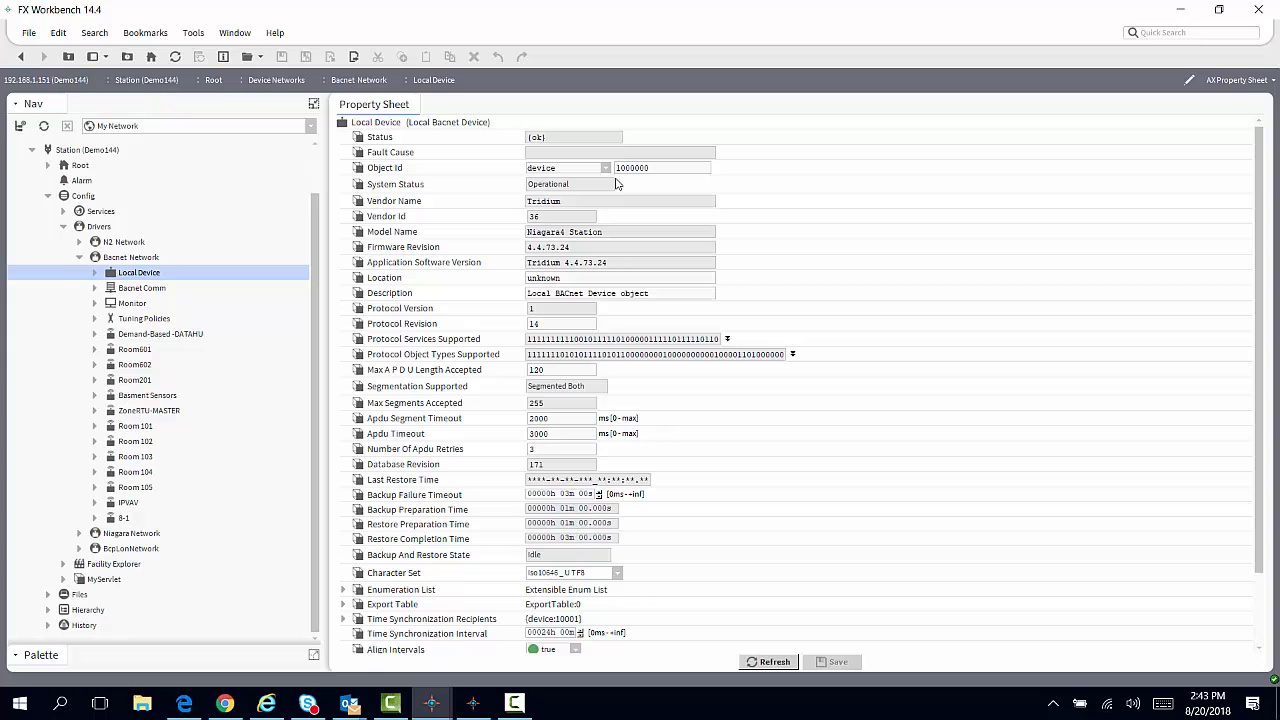
pyautogui.click(1179, 14)
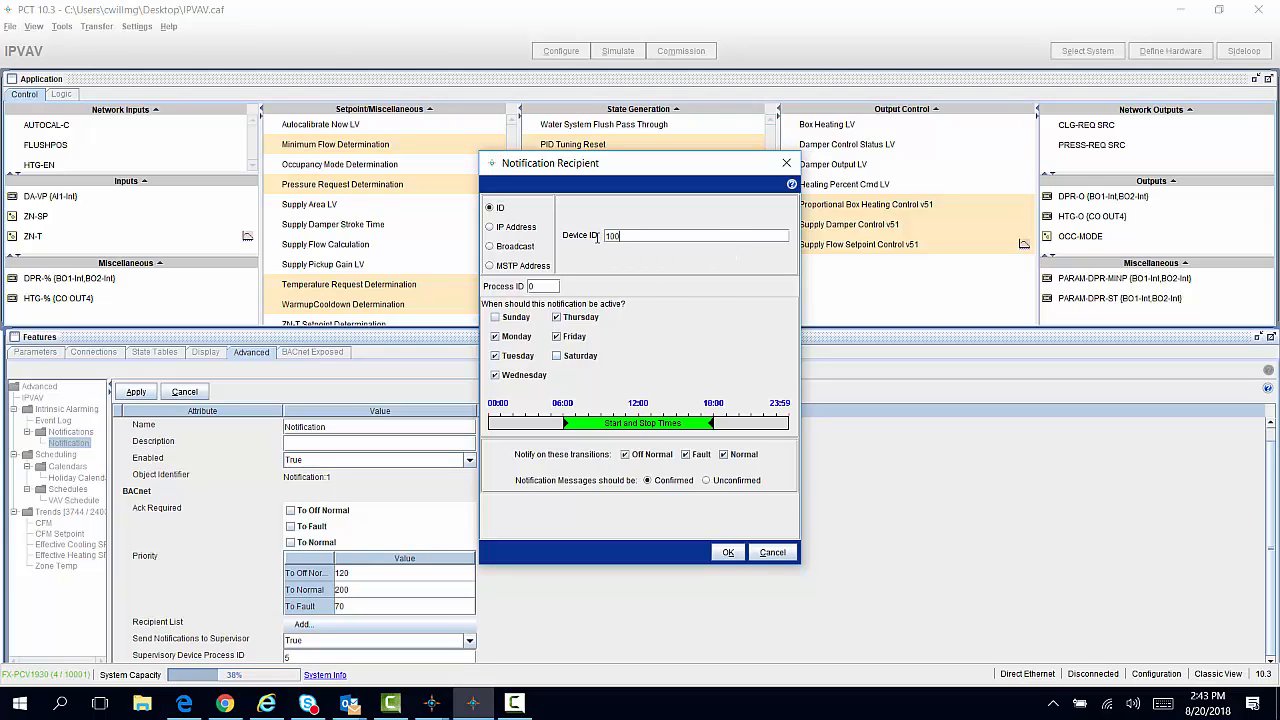
# Set the notification recipient's Device ID to 1000000 and its Process ID to 5.
pyautogui.write('0000')
pyautogui.click(539, 288)
pyautogui.write('5')
pyautogui.moveTo(545, 286); pyautogui.dragTo(514, 283)
pyautogui.write('5')
# Make the recipient active on Sunday and Saturday too, from 00:00 to 23:59, and save it to the Notification object.
pyautogui.click(496, 318)
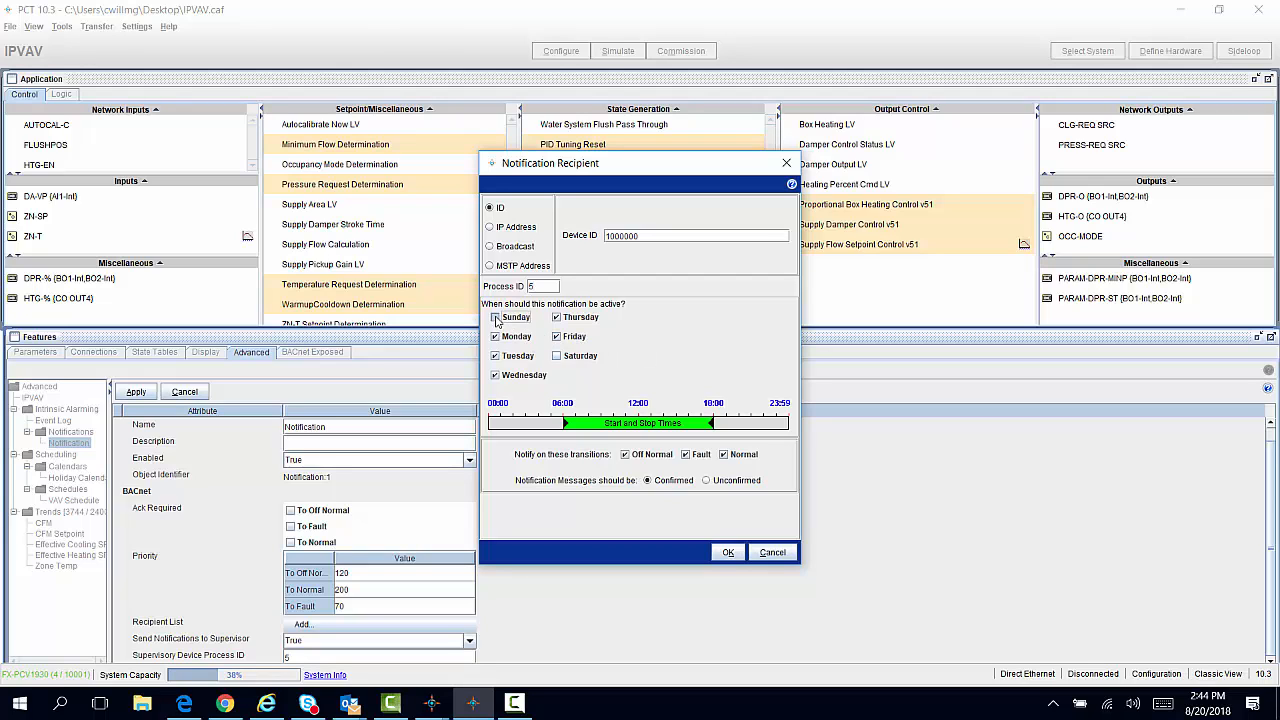
pyautogui.click(557, 358)
pyautogui.moveTo(566, 428); pyautogui.dragTo(490, 425)
pyautogui.moveTo(723, 424); pyautogui.dragTo(790, 422)
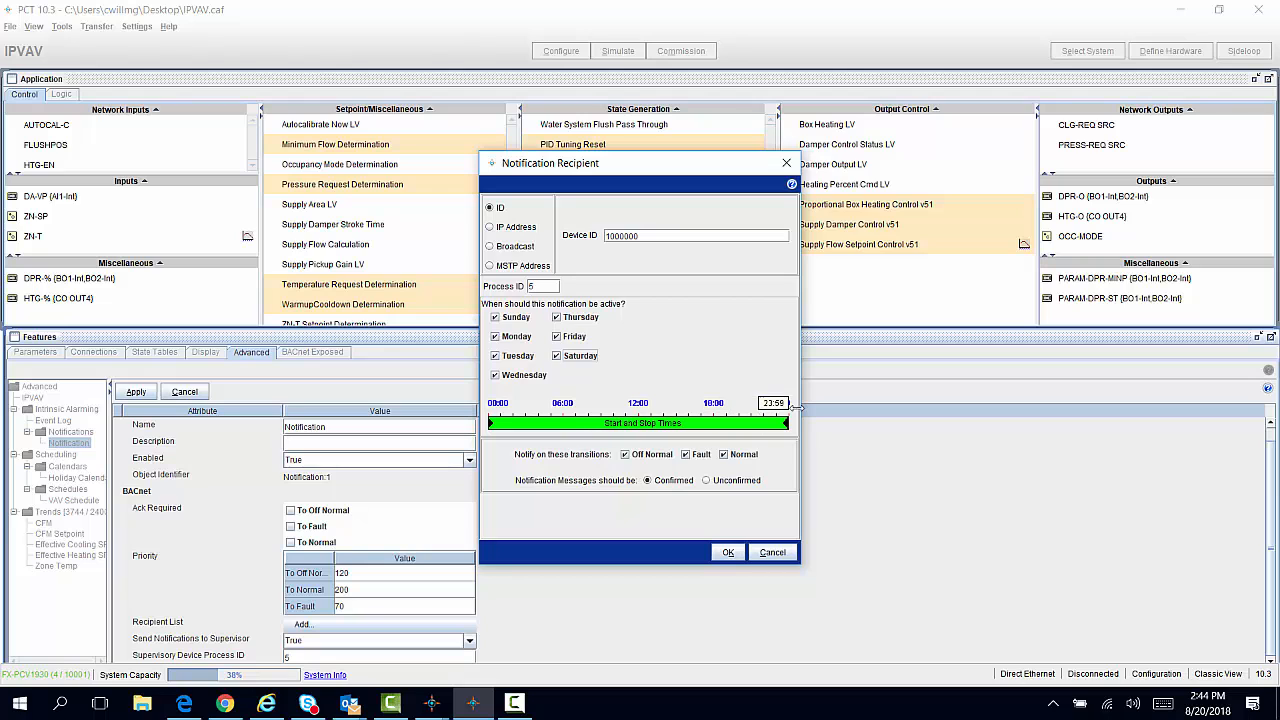
pyautogui.click(728, 552)
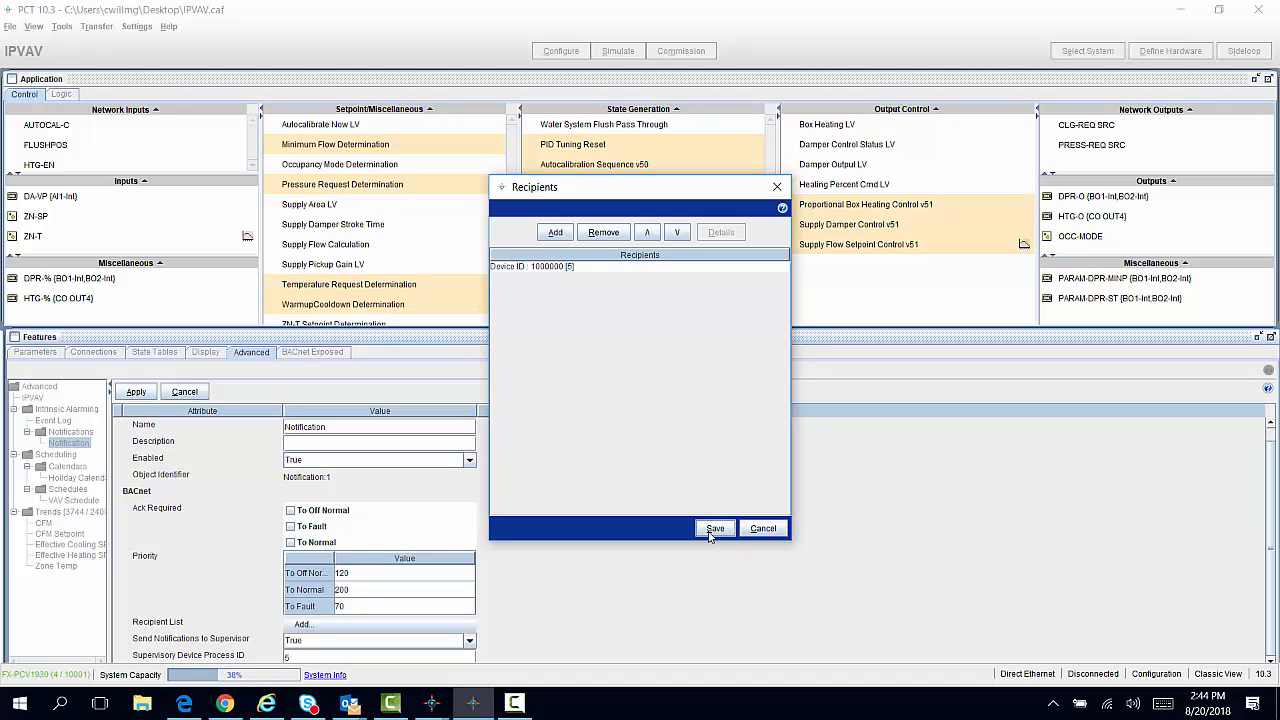
pyautogui.click(714, 529)
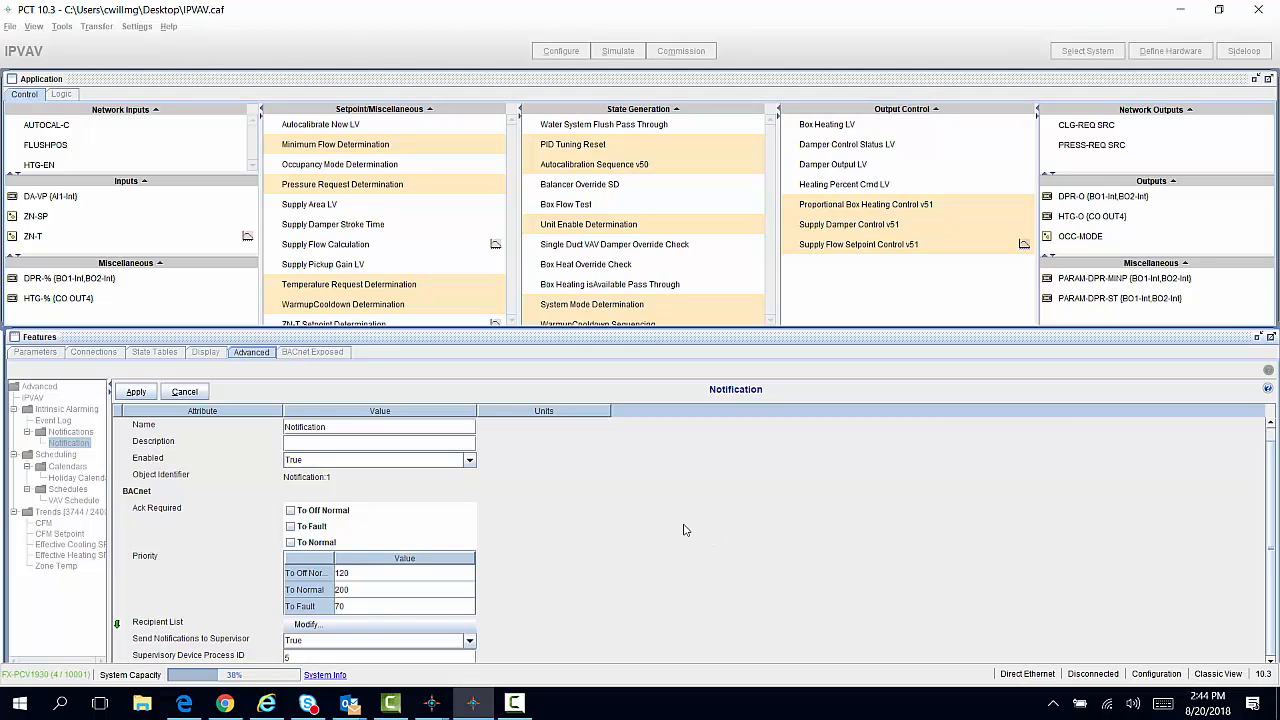
pyautogui.click(132, 394)
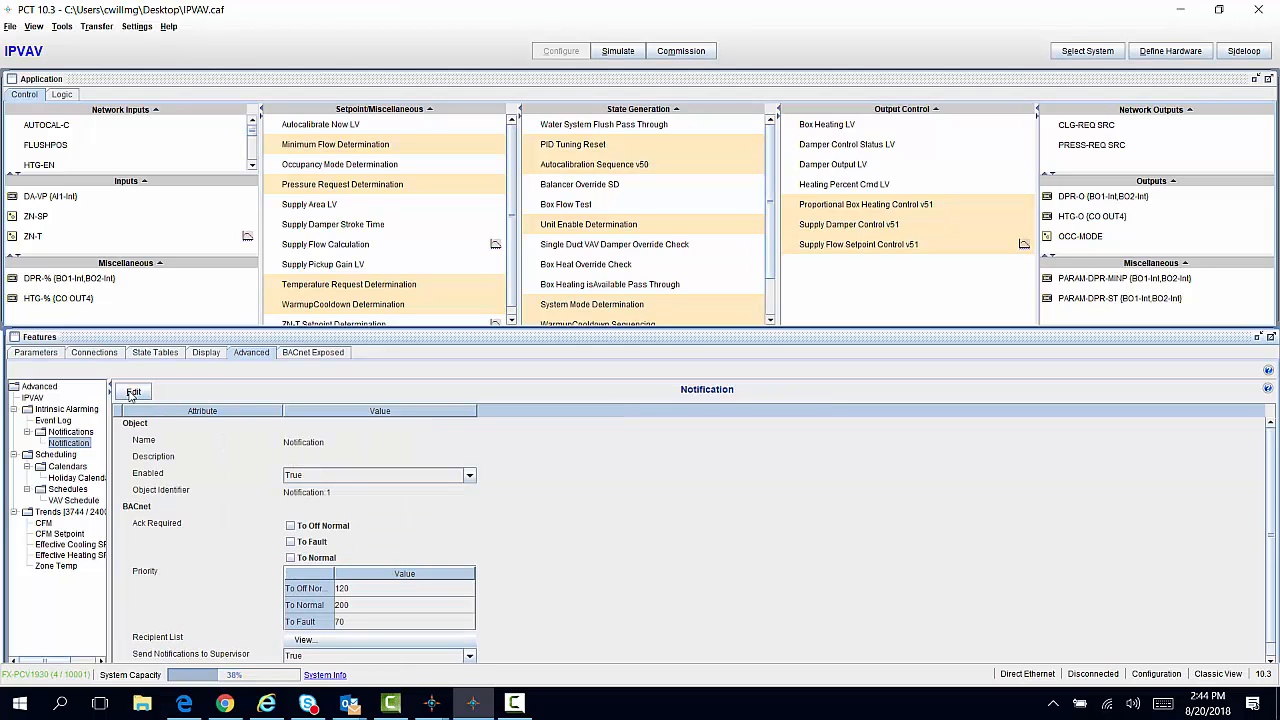
# Set Intrinsic Alarming Defined to True for the ZN-T input in the Intrinsic Alarming inputs and outputs.
pyautogui.click(68, 409)
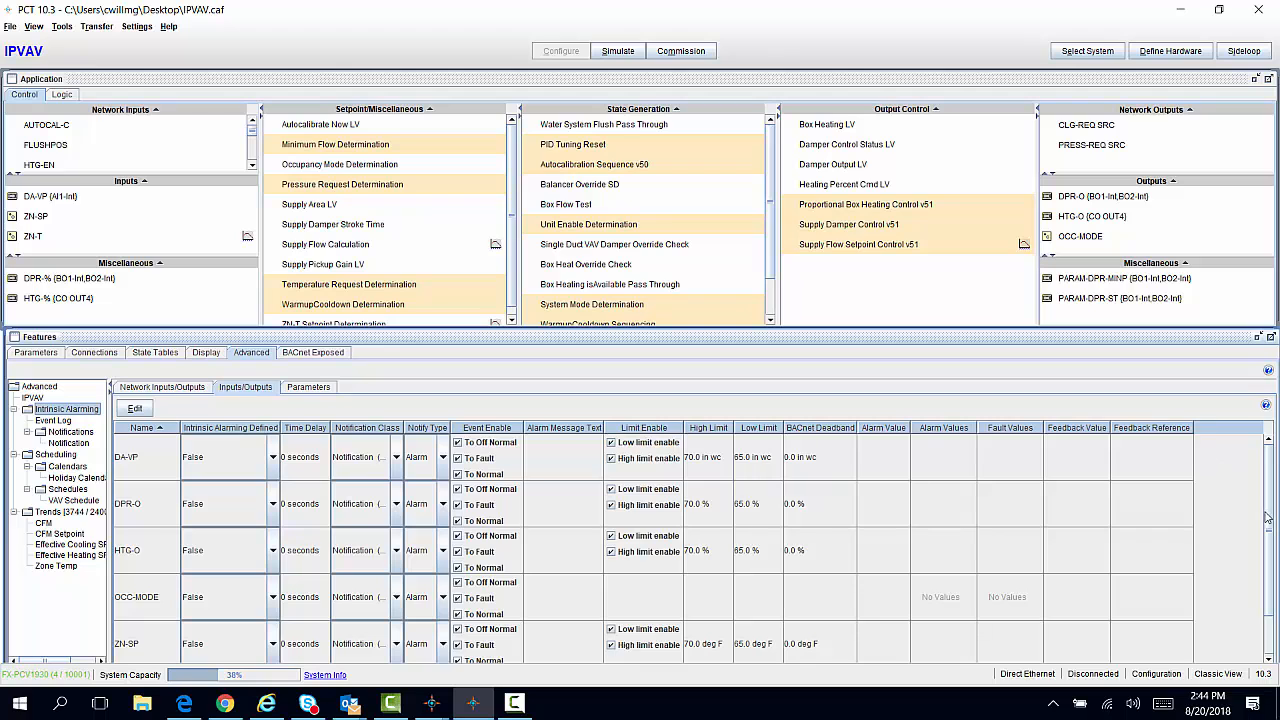
pyautogui.scroll(-1, 1270, 565)
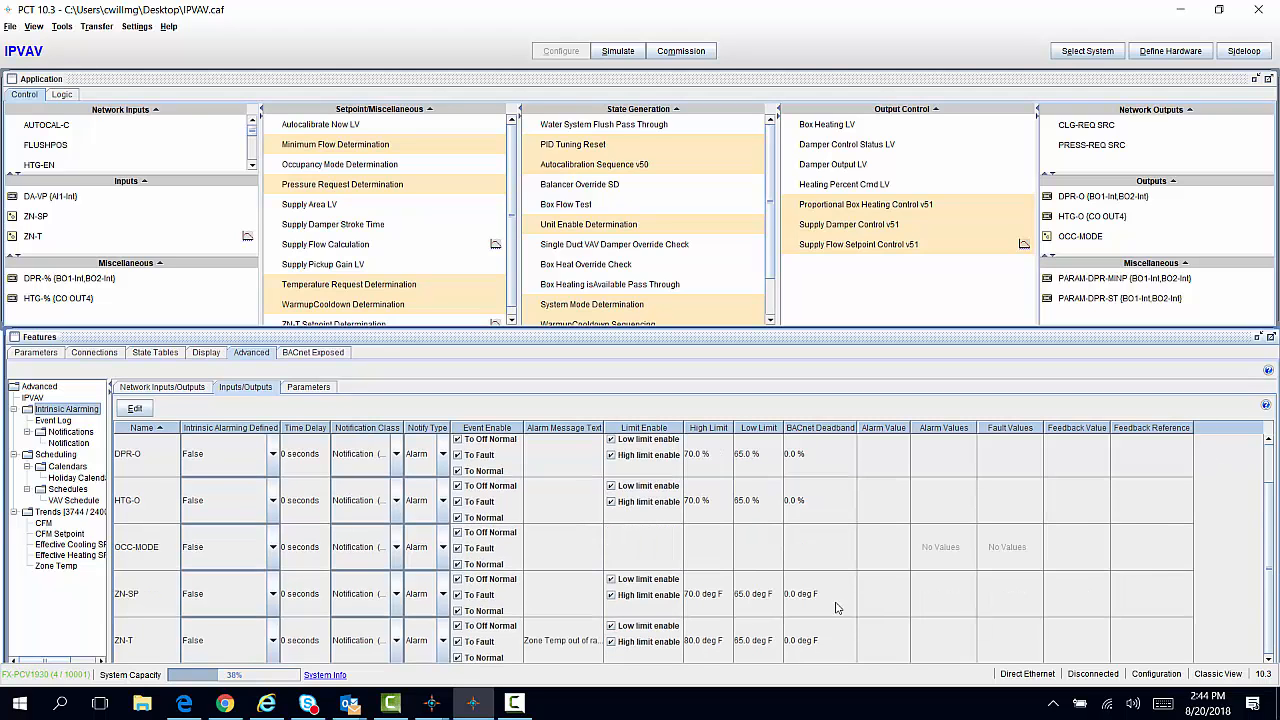
pyautogui.click(134, 408)
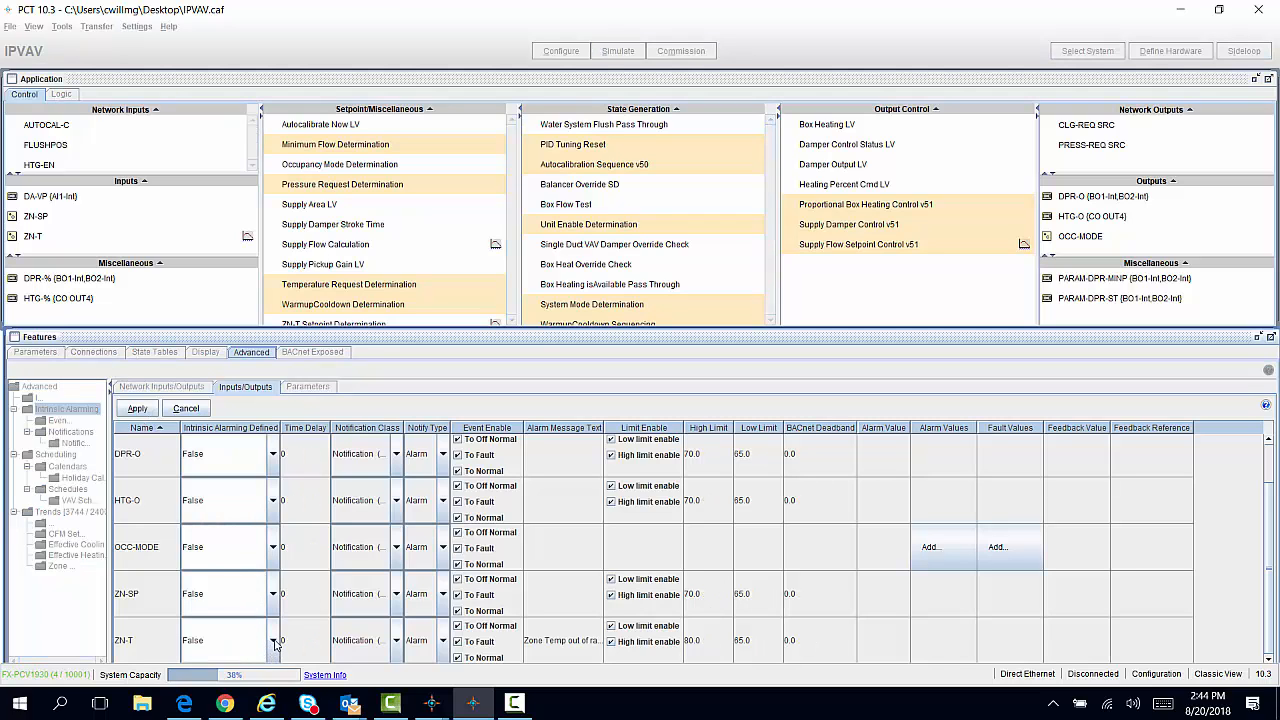
pyautogui.click(273, 641)
pyautogui.click(253, 601)
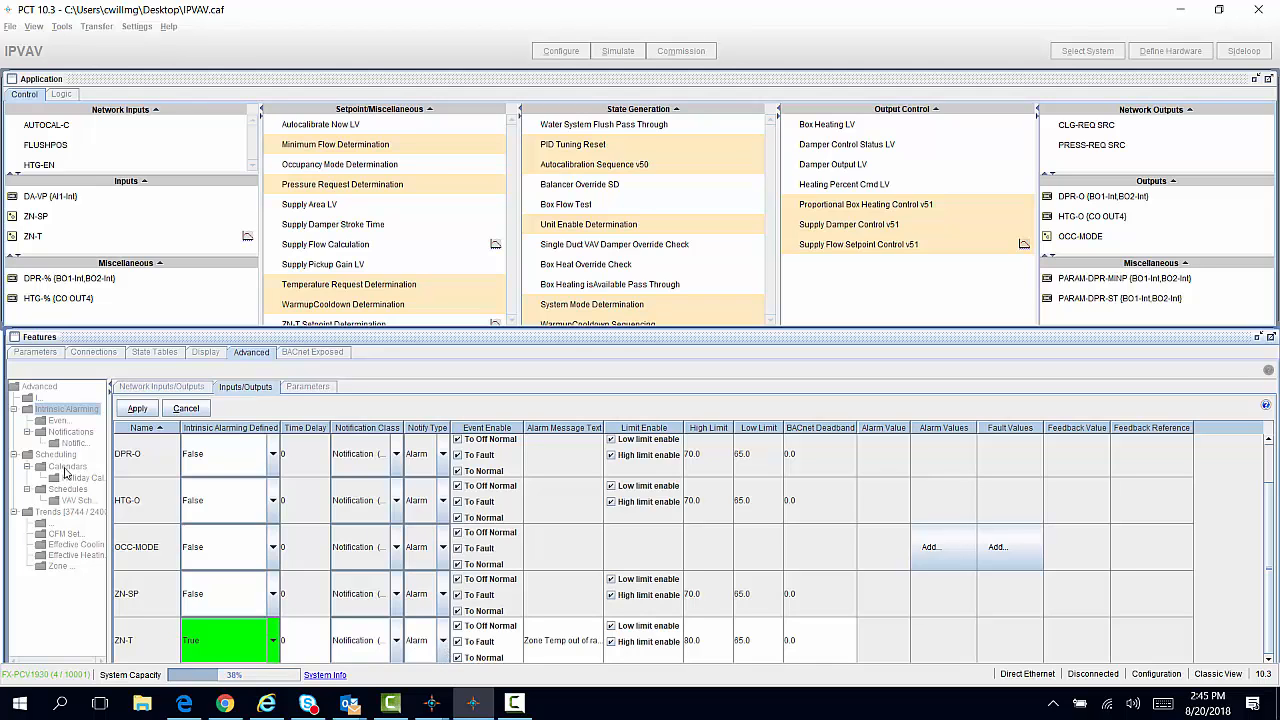
# Set Intrinsic Alarming Defined to True for SA-T among the network inputs and outputs.
pyautogui.click(152, 387)
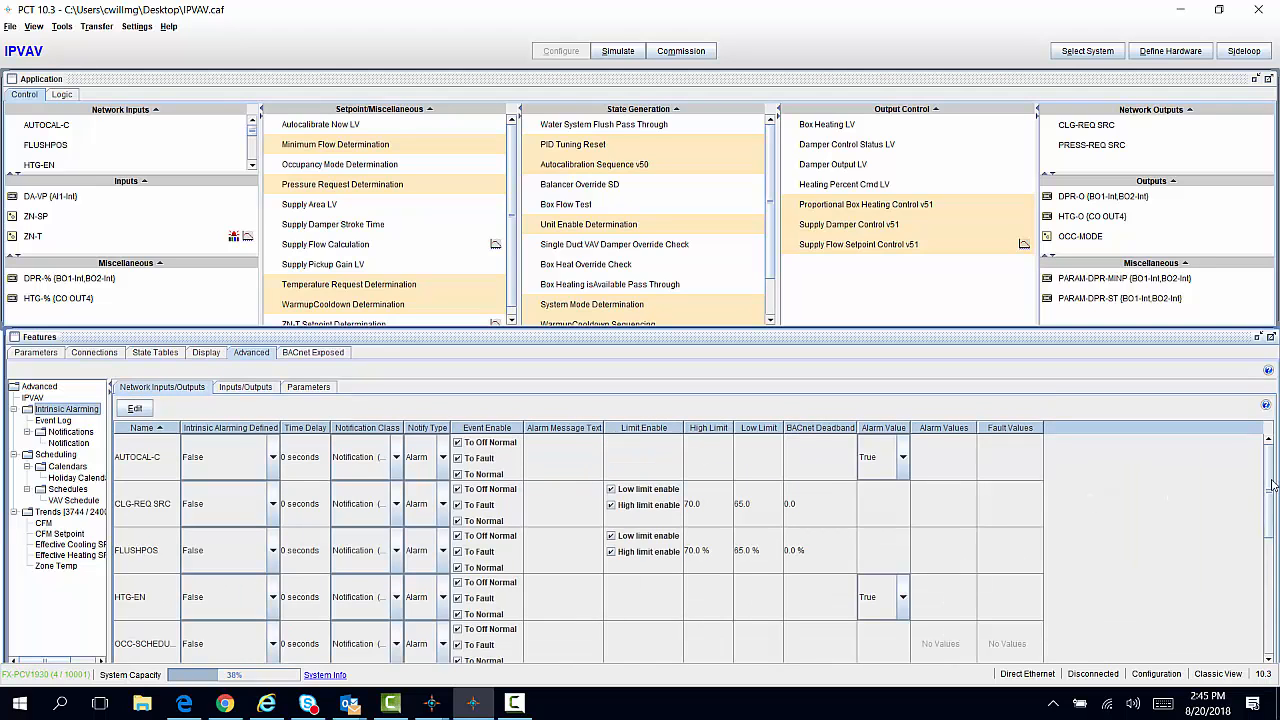
pyautogui.scroll(-2, 1272, 540)
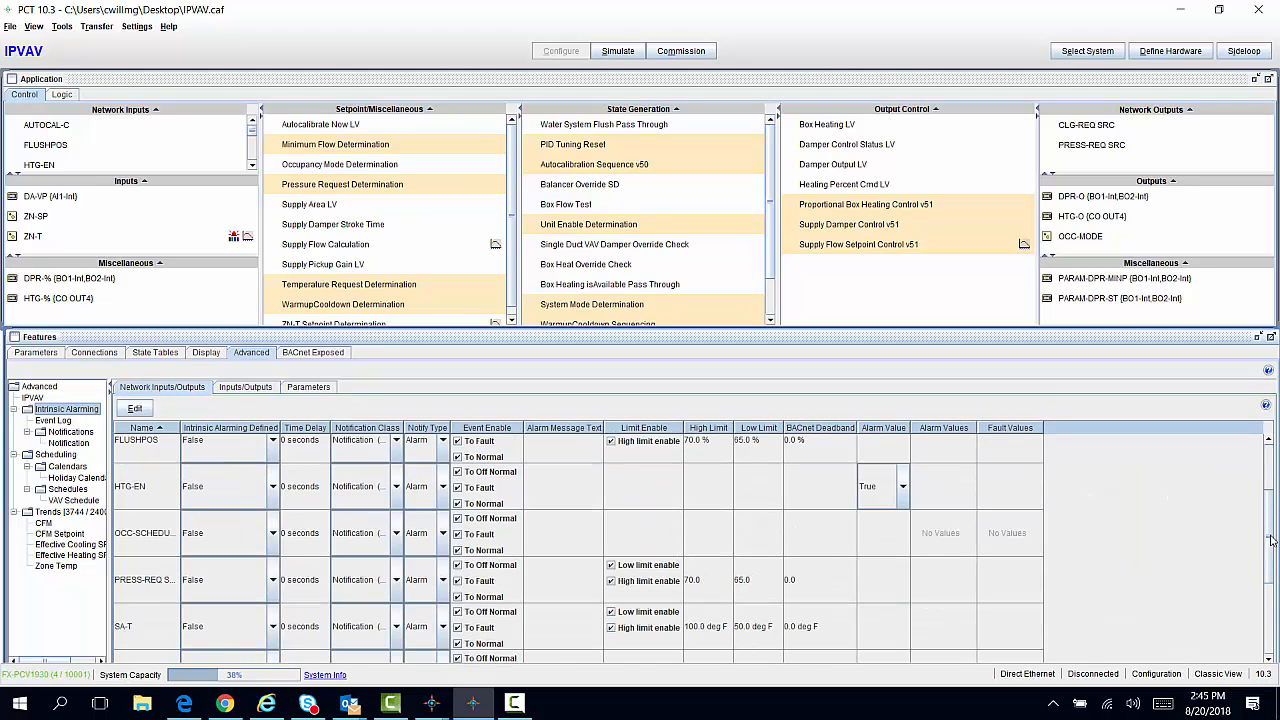
pyautogui.scroll(-1, 1272, 545)
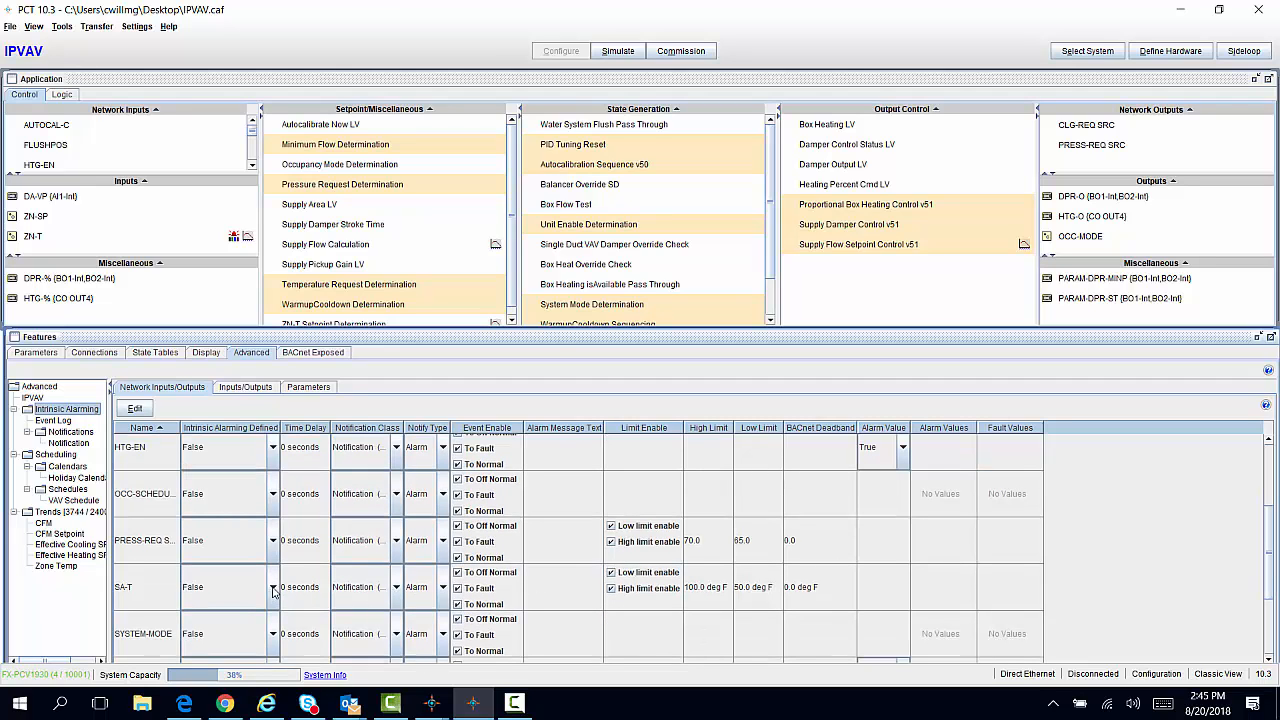
pyautogui.click(241, 540)
pyautogui.click(273, 587)
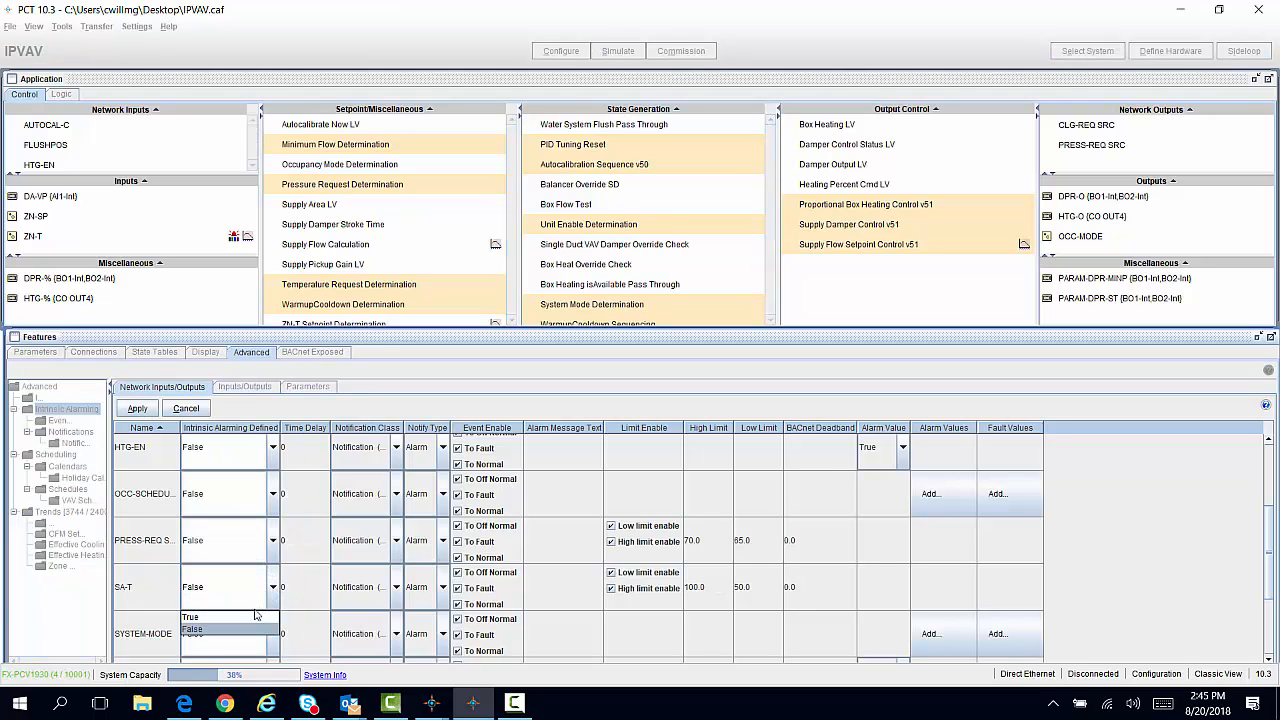
pyautogui.click(255, 617)
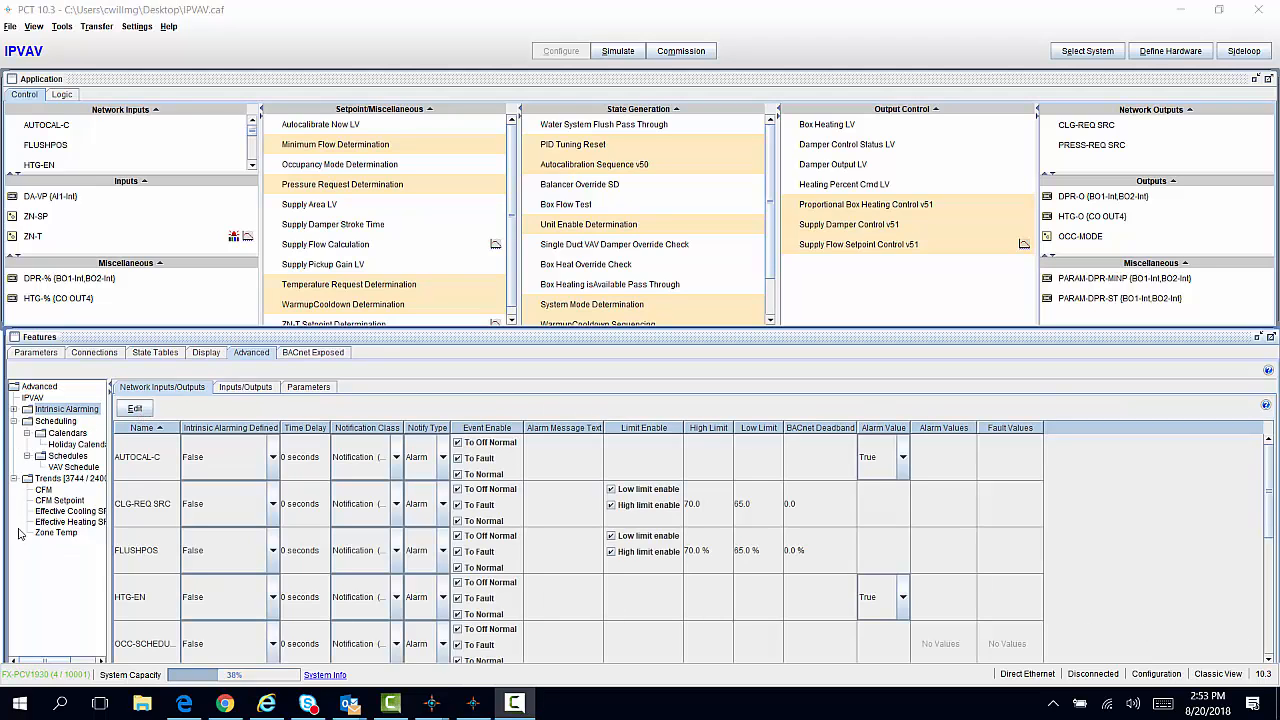
# Set Intrinsic Alarming Defined to True for the Zone Temp trend and apply the change.
pyautogui.click(56, 533)
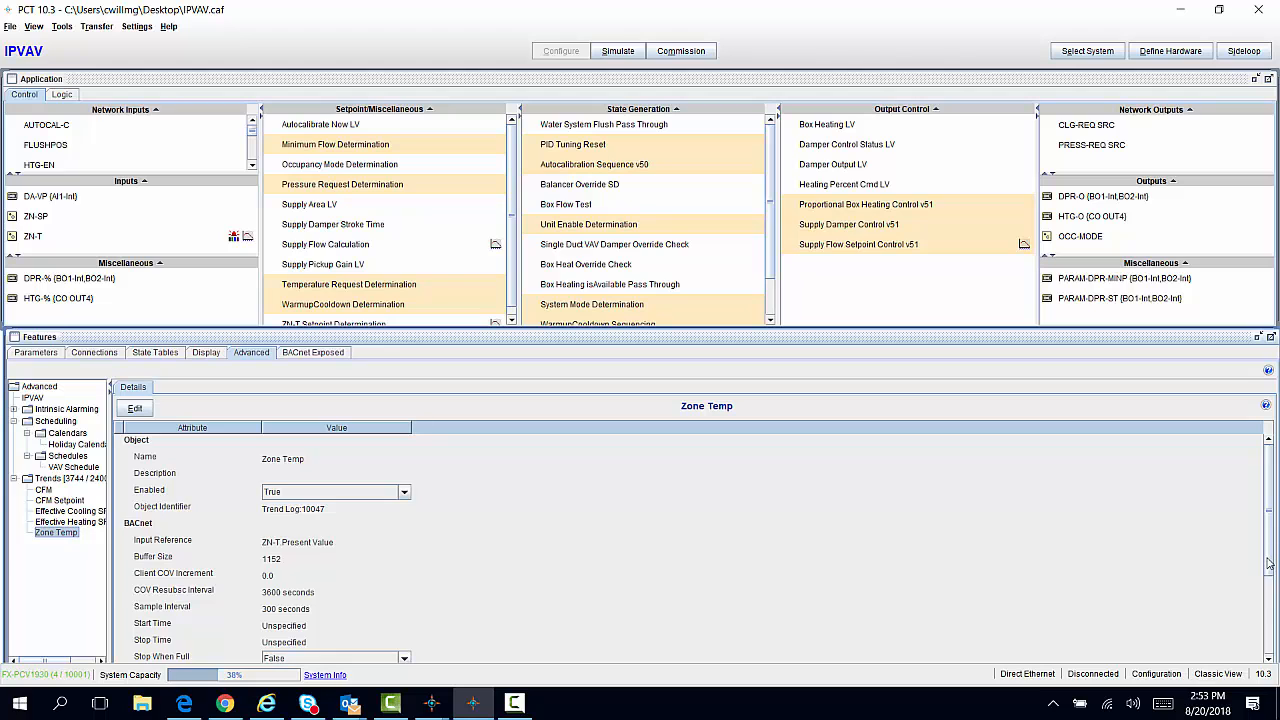
pyautogui.moveTo(1270, 562); pyautogui.dragTo(1275, 610)
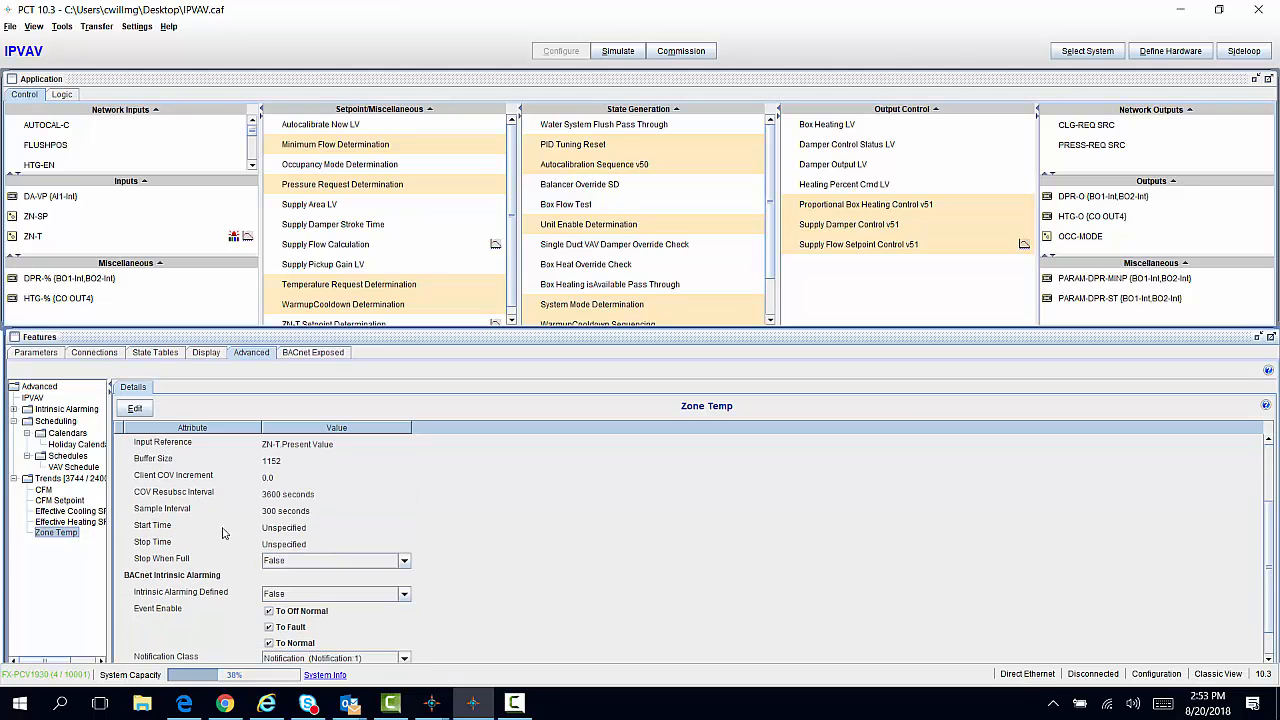
pyautogui.click(133, 411)
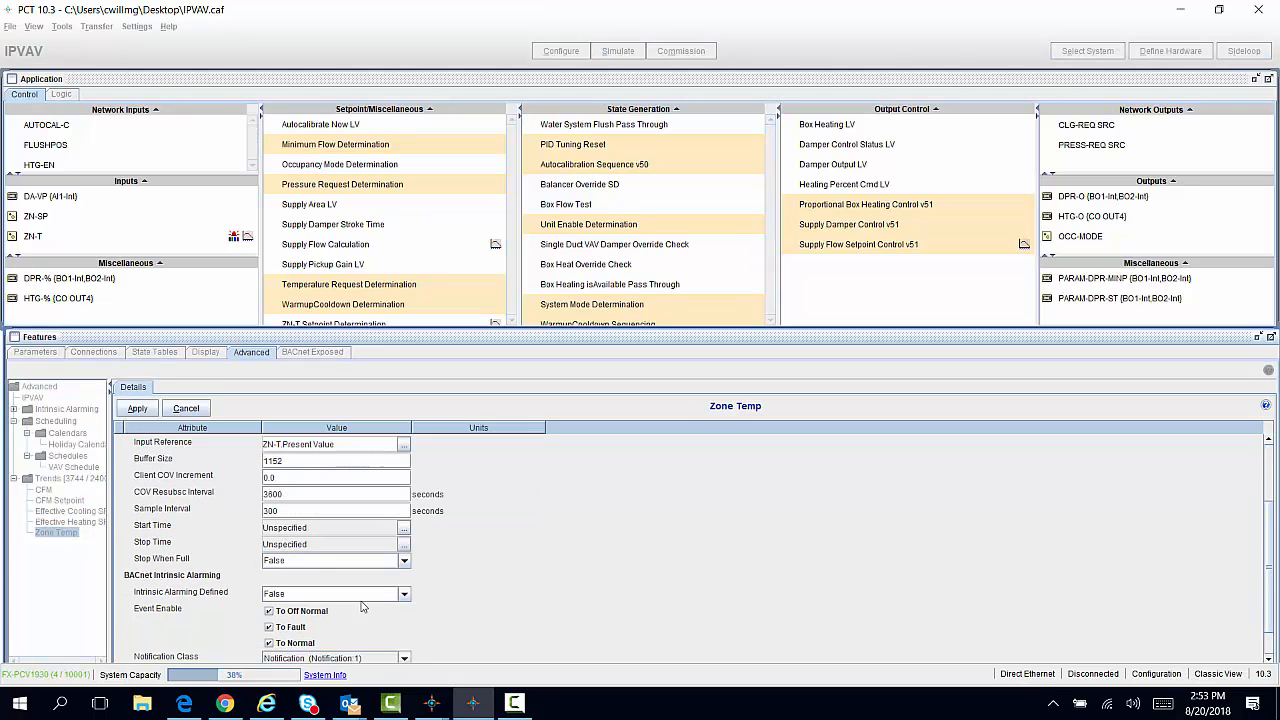
pyautogui.click(404, 597)
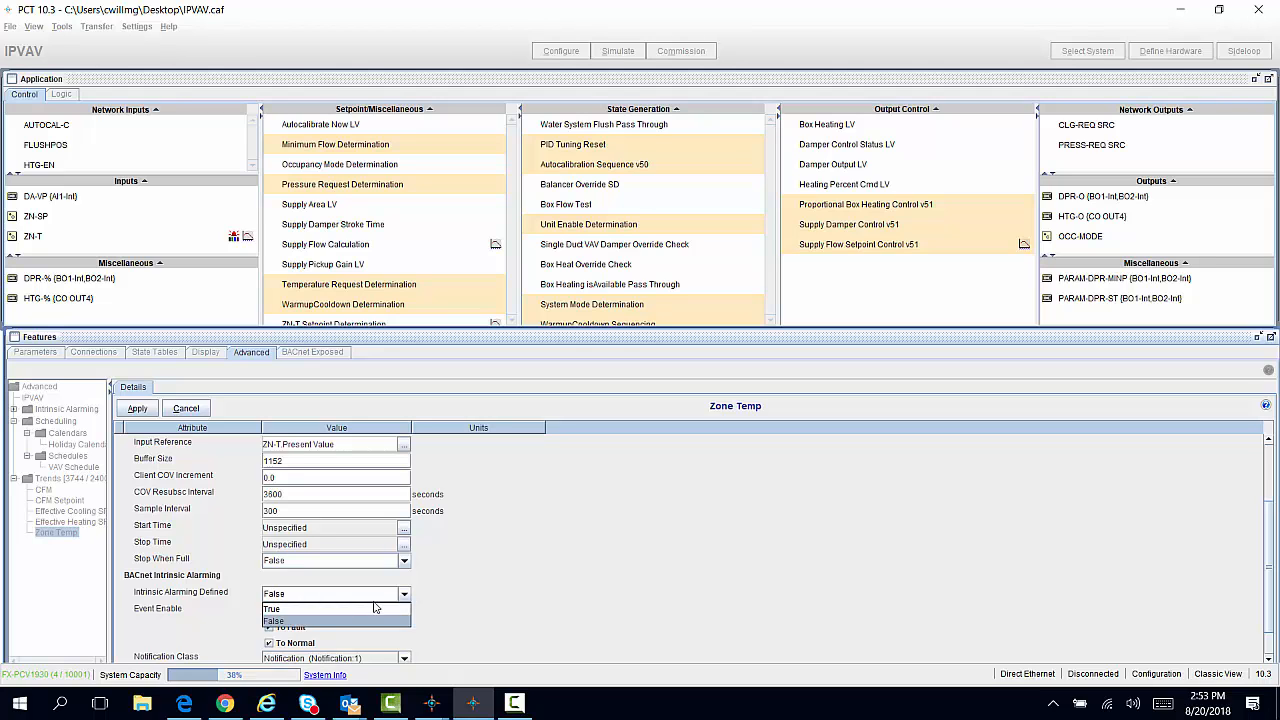
pyautogui.click(376, 617)
pyautogui.click(134, 412)
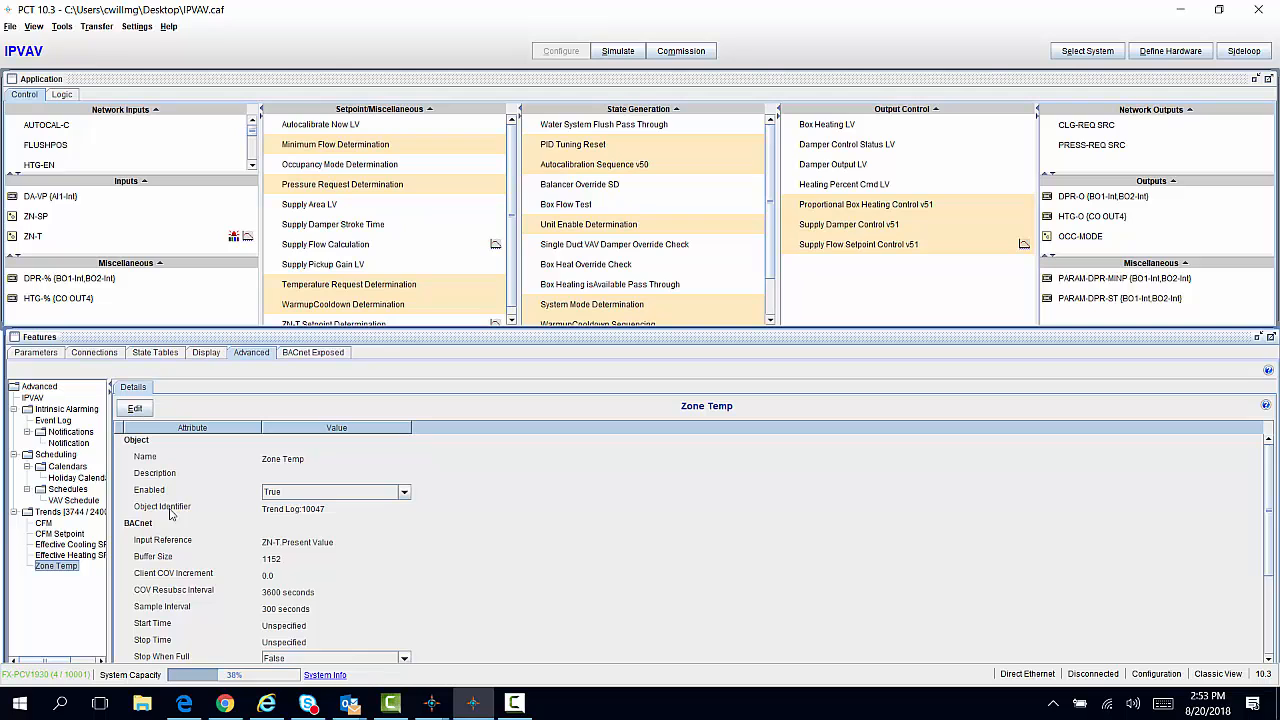
# Download the application to the IPVAV FX-PCV1930-0 controller over Direct Ethernet, keeping the default transfer settings.
pyautogui.click(12, 27)
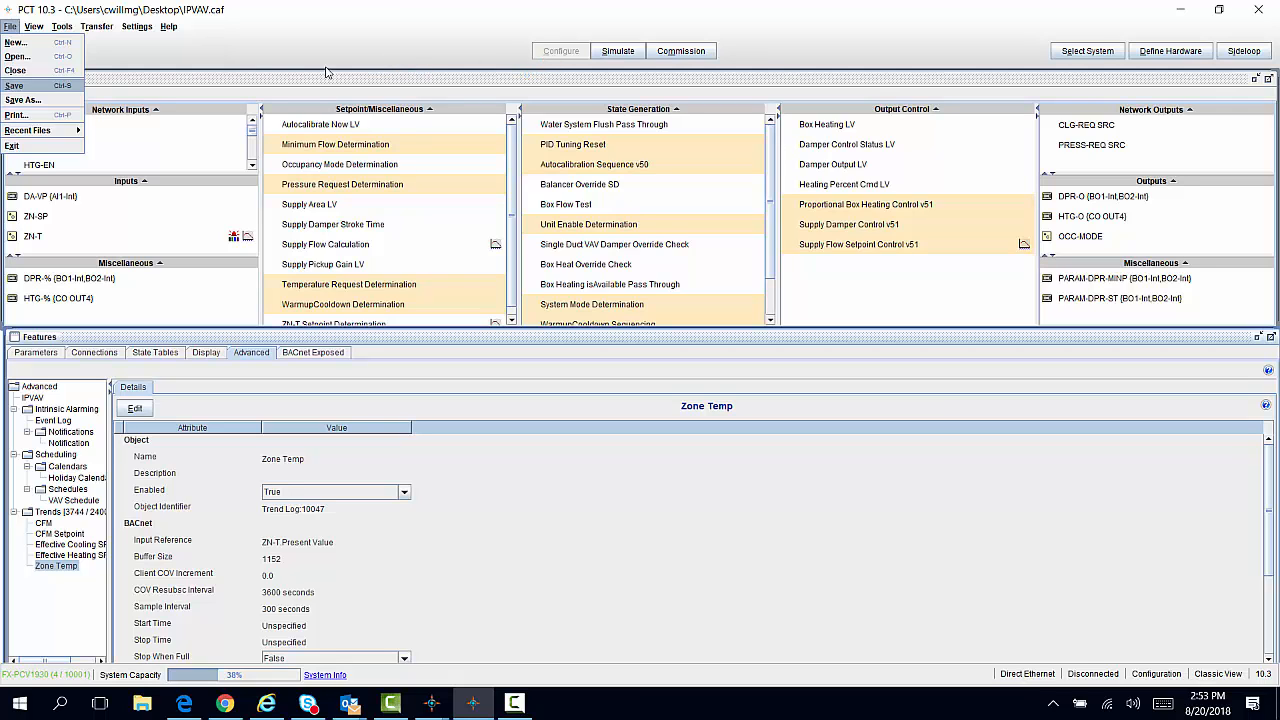
pyautogui.click(190, 67)
pyautogui.click(100, 28)
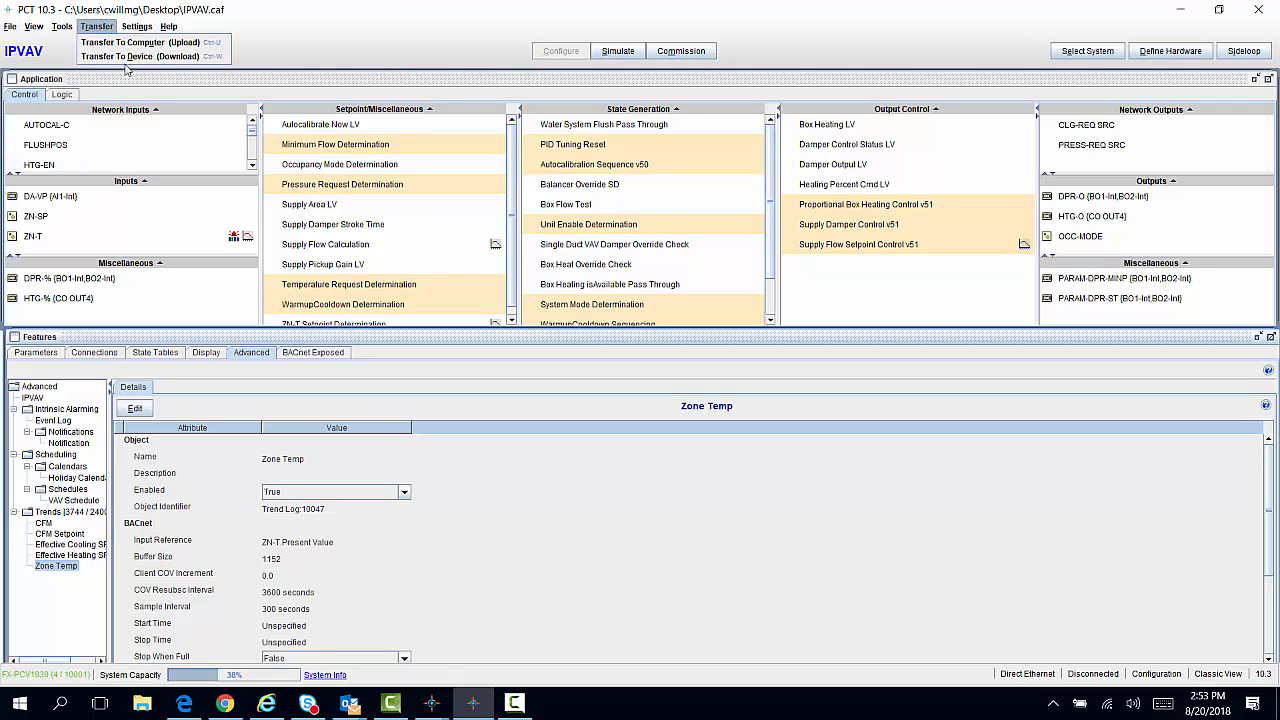
pyautogui.click(128, 57)
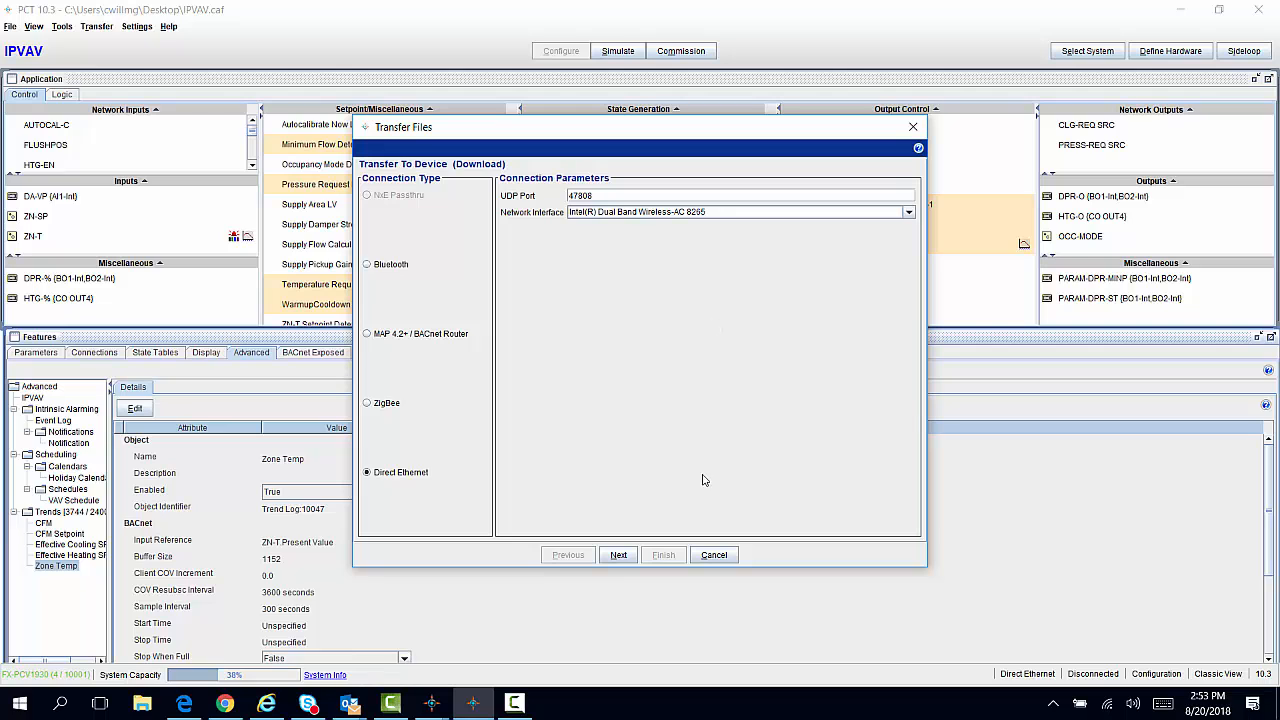
pyautogui.click(619, 556)
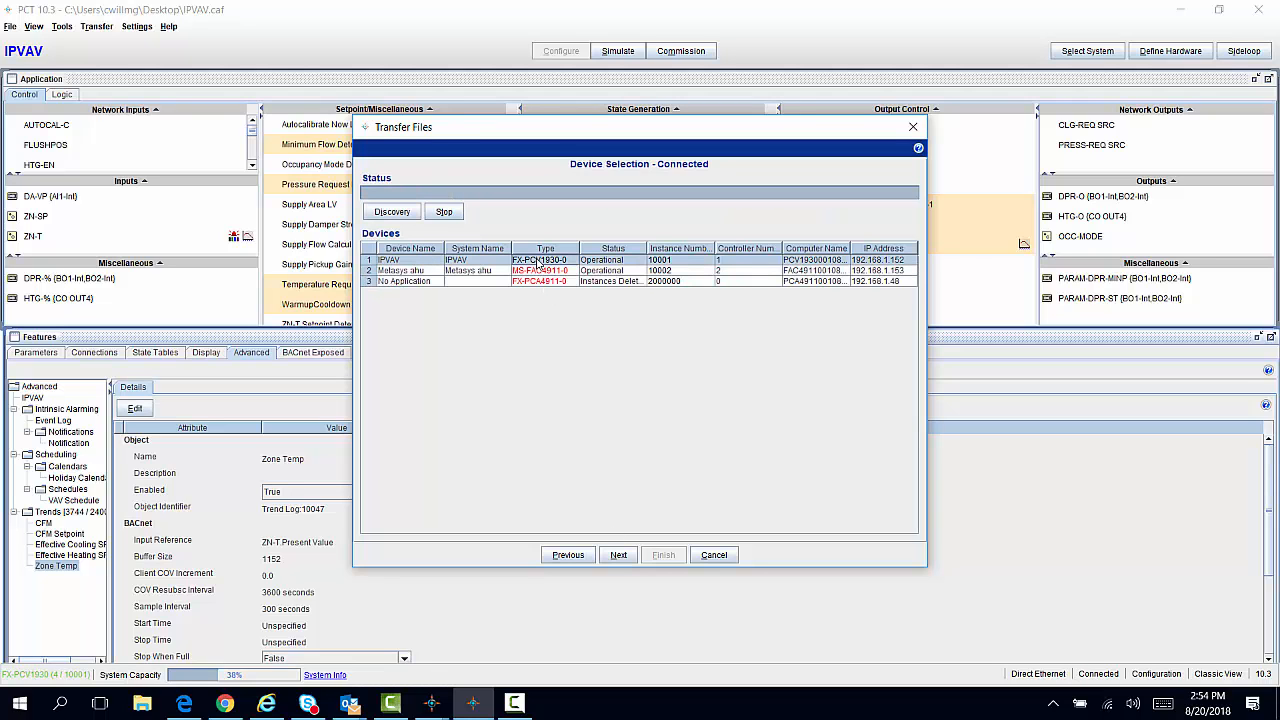
pyautogui.click(620, 555)
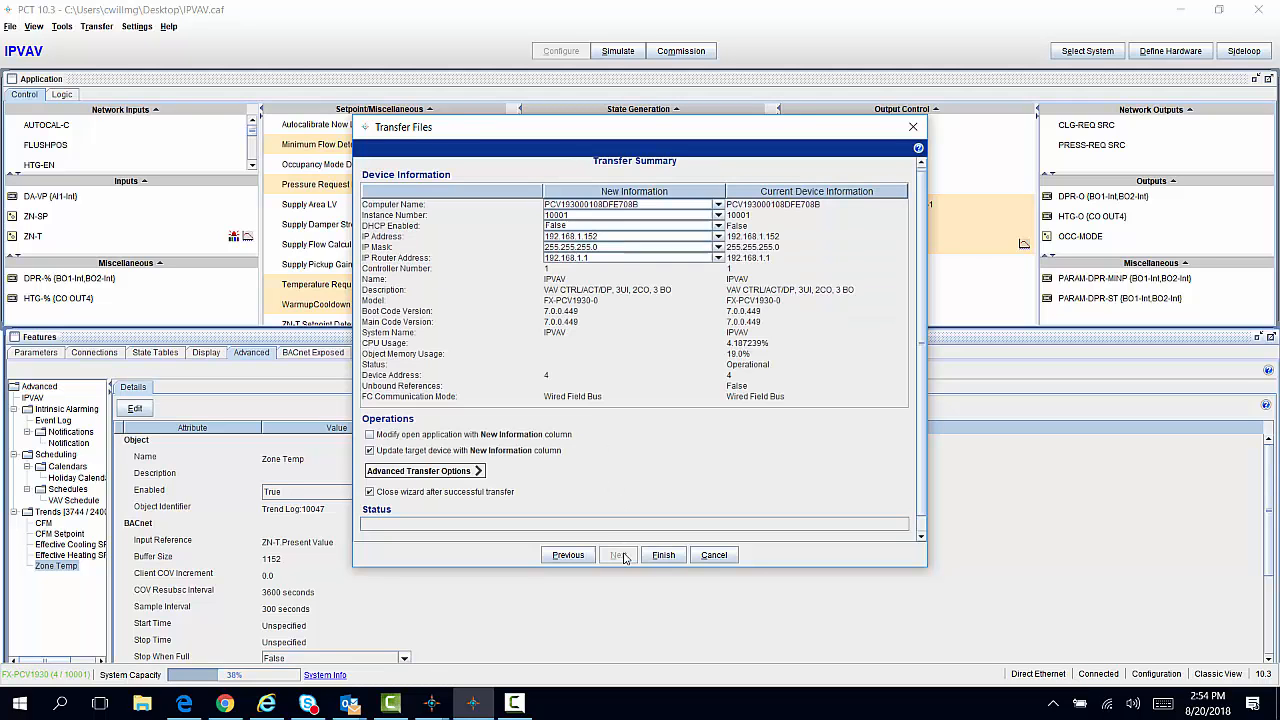
pyautogui.click(666, 558)
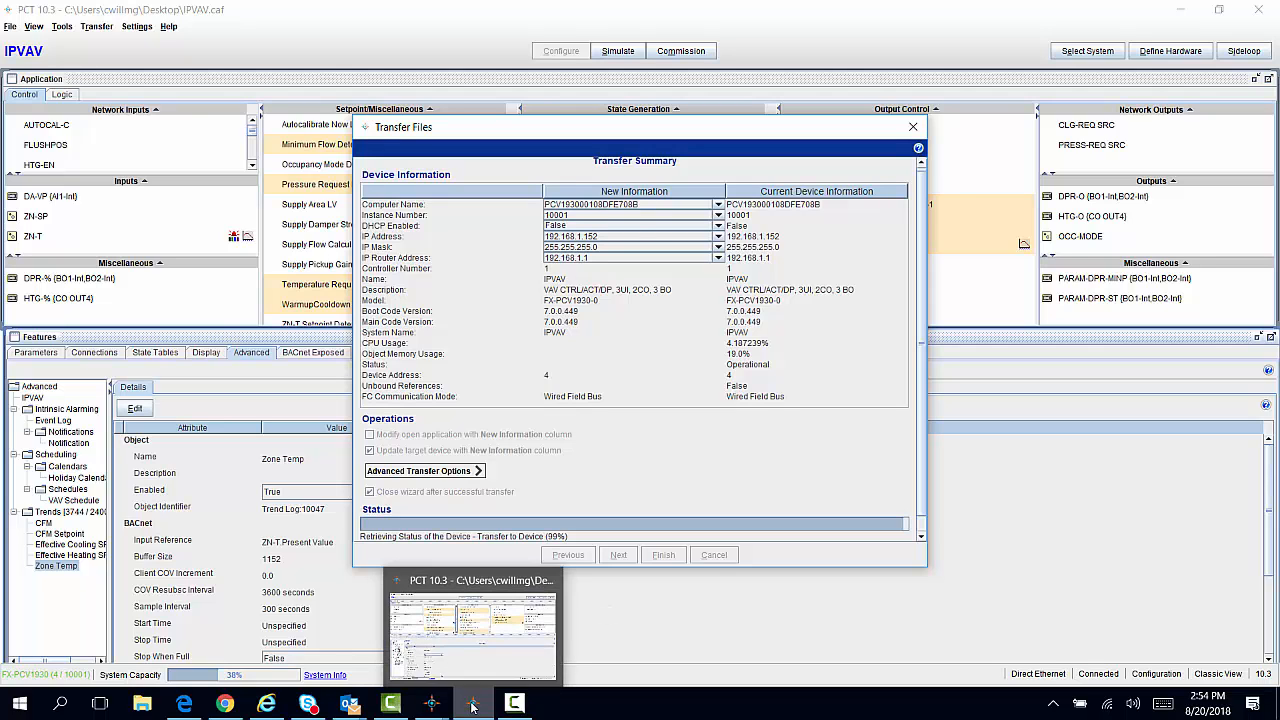
# Switch to FX Workbench and set the Niagara Process Id to 5 in the IPVAV device's Alarms extension, saving the change.
pyautogui.moveTo(431, 706)
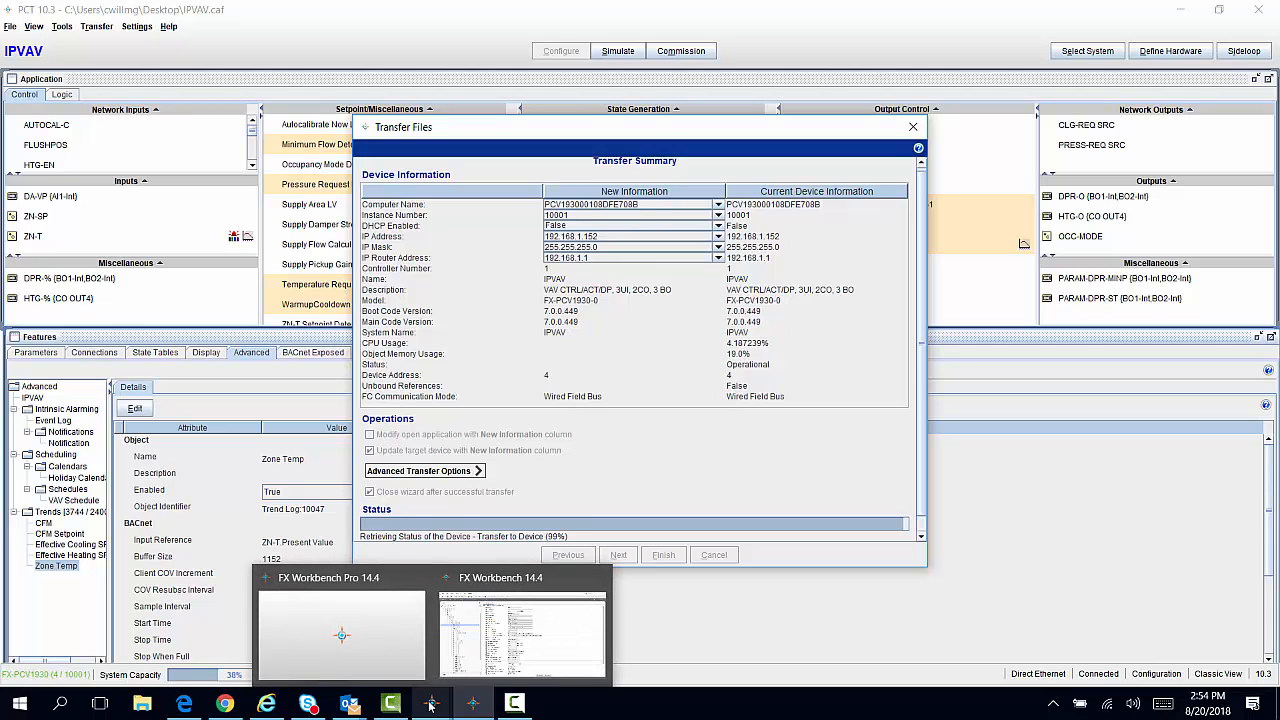
pyautogui.click(522, 630)
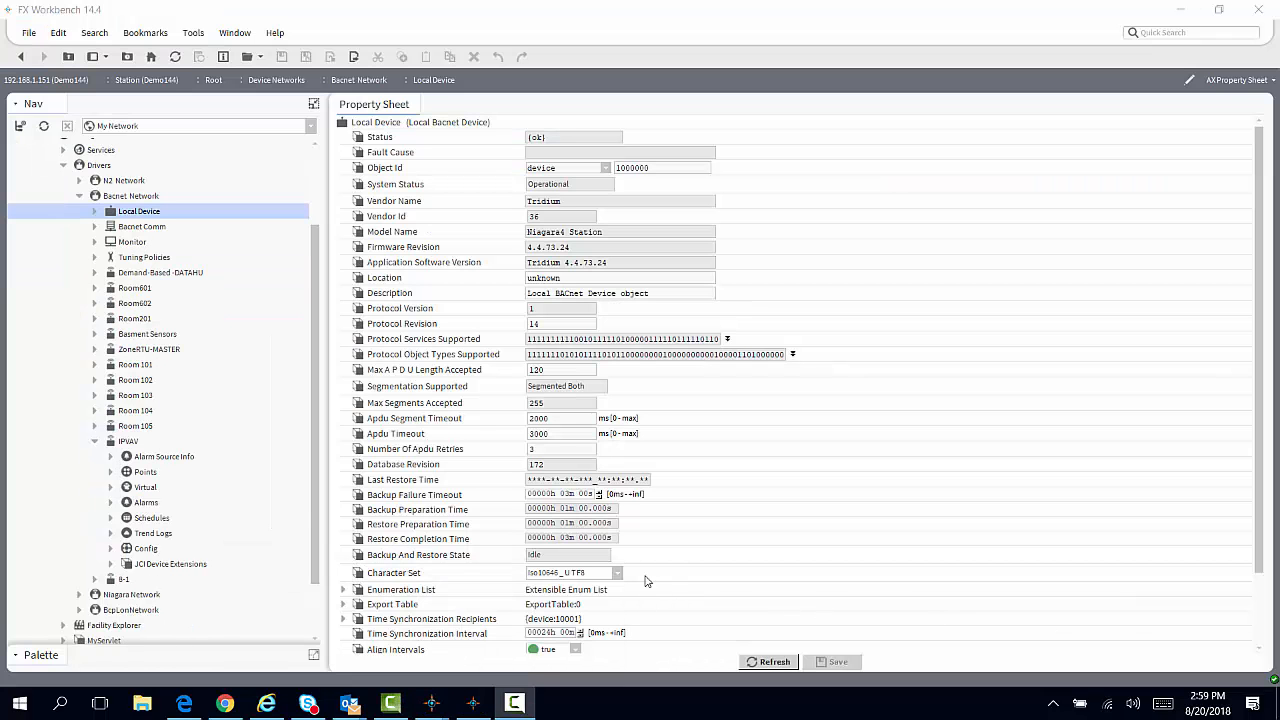
pyautogui.doubleClick(148, 503)
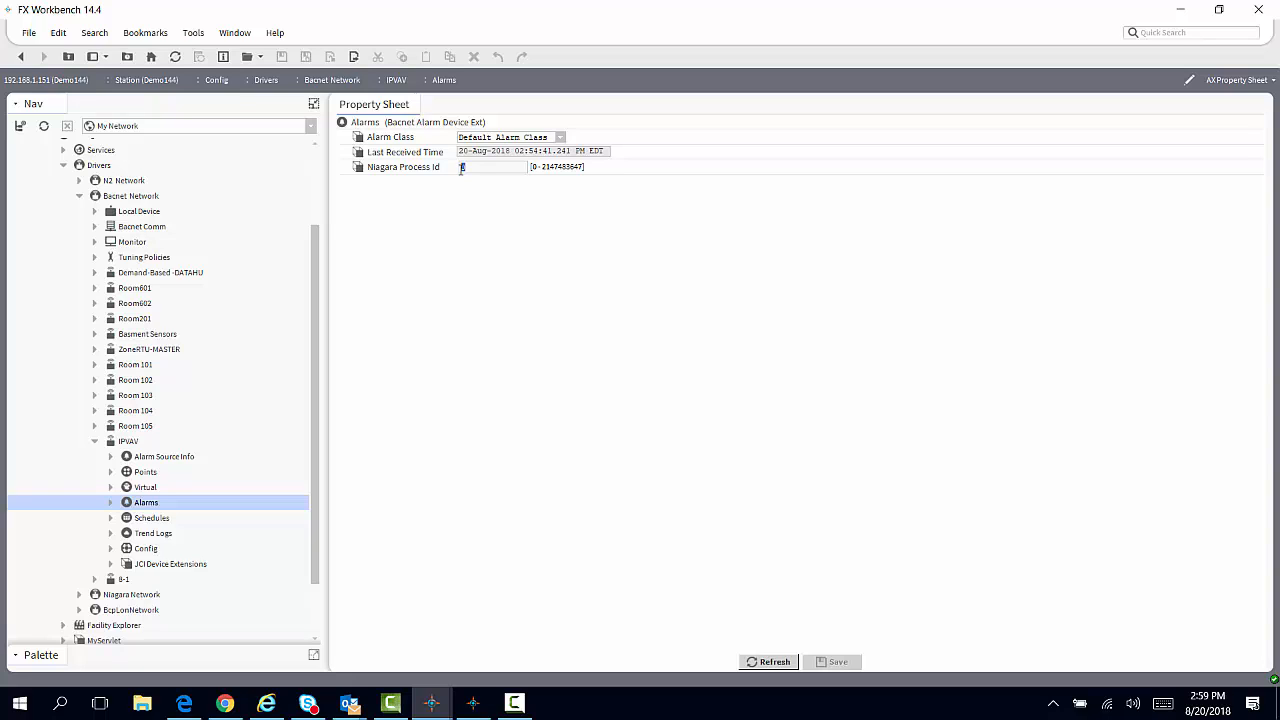
pyautogui.write('5')
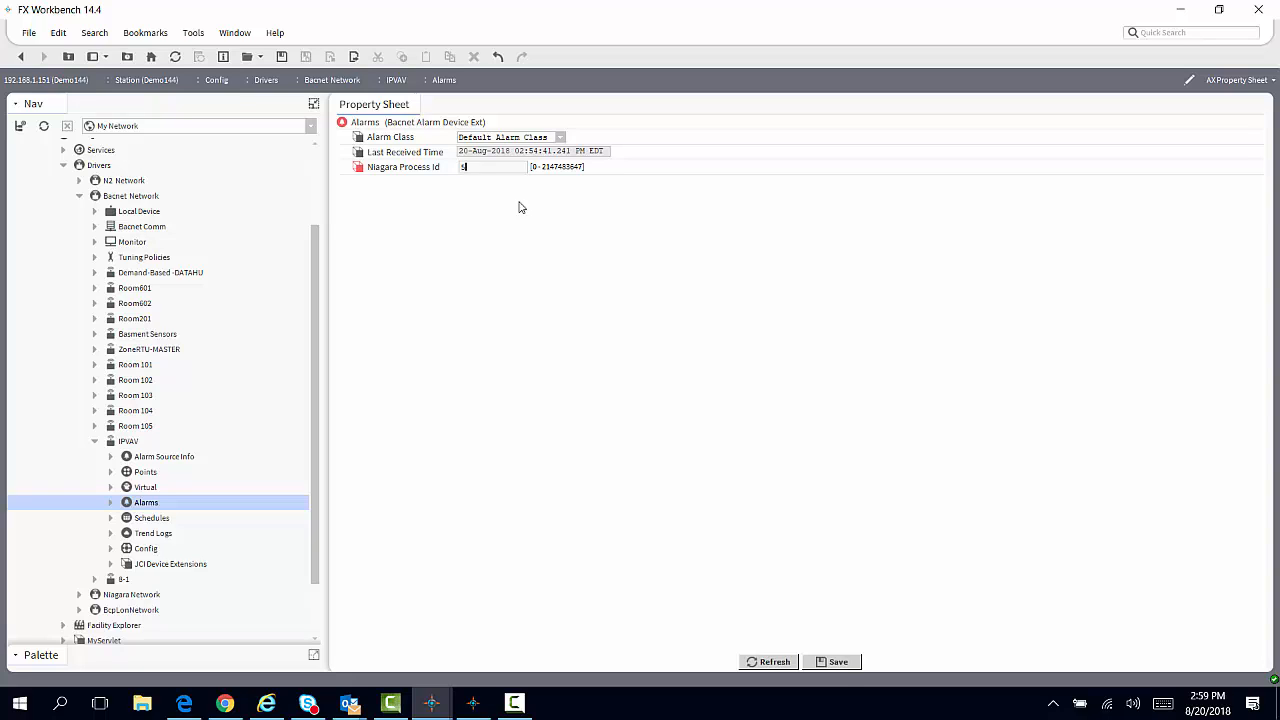
pyautogui.click(838, 662)
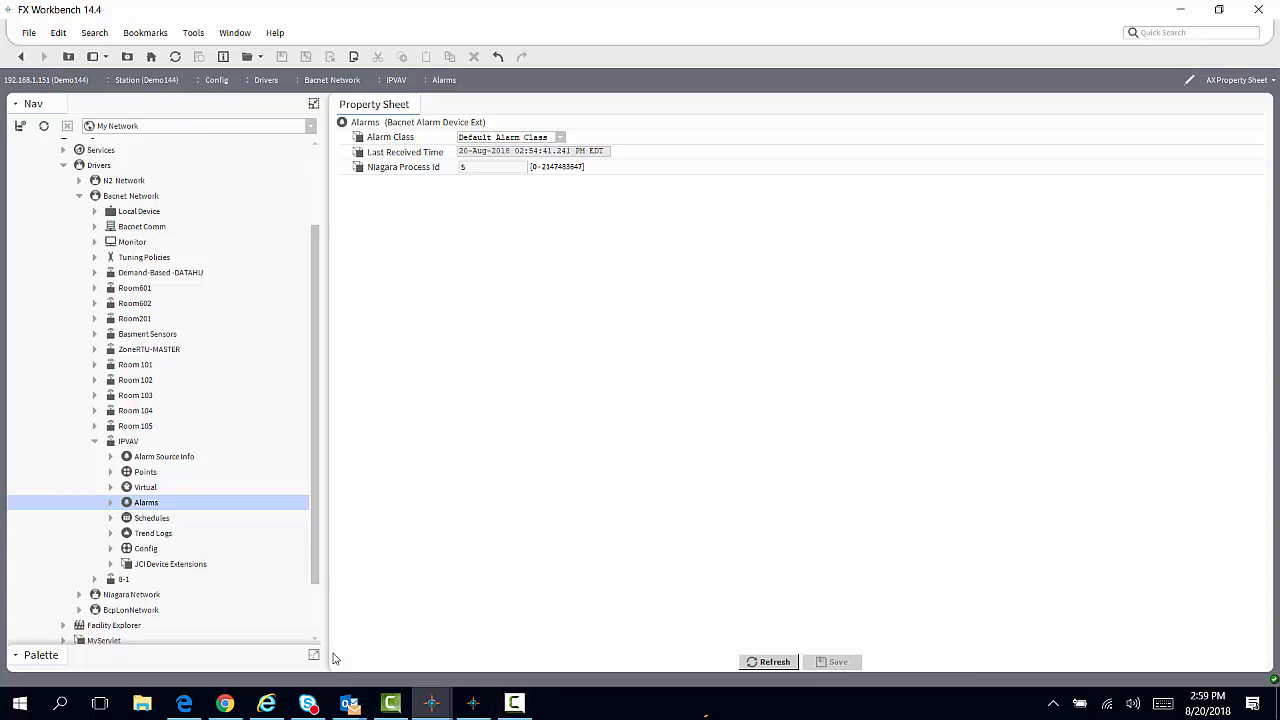
# Display the IPVAV device's points in the AX Bacnet Point Manager view.
pyautogui.click(145, 472)
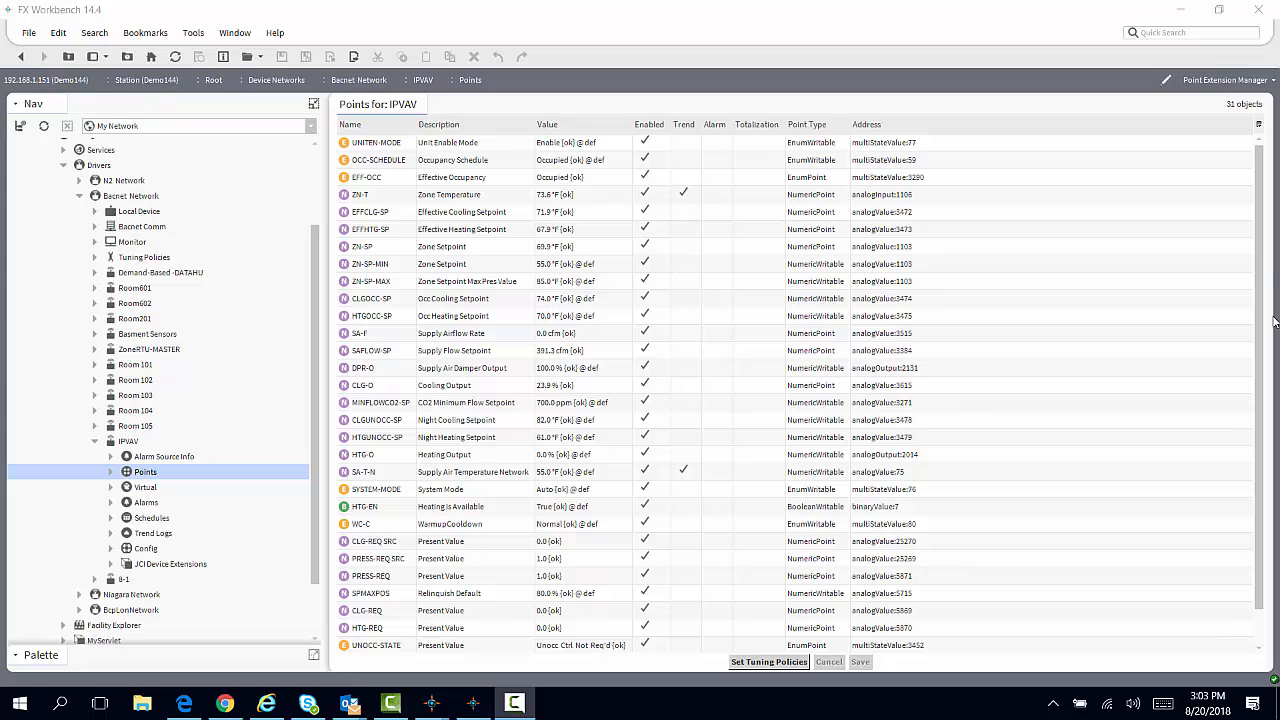
pyautogui.click(1274, 80)
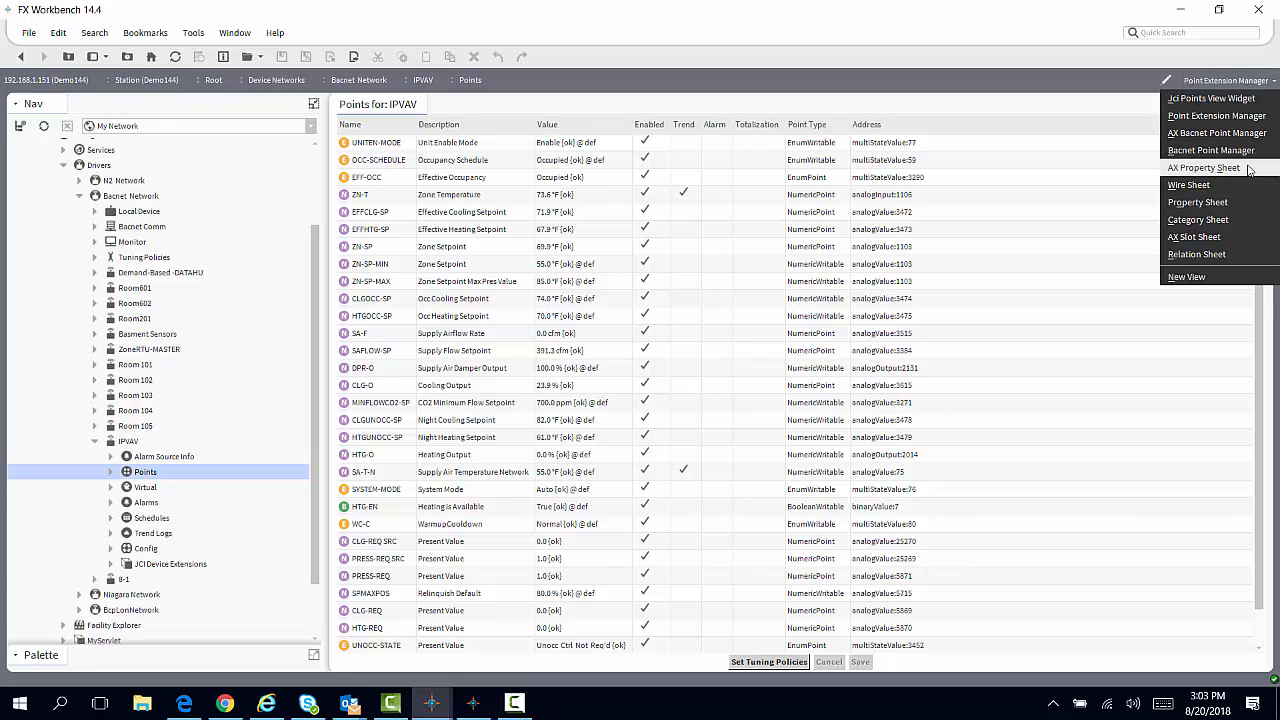
pyautogui.click(1249, 133)
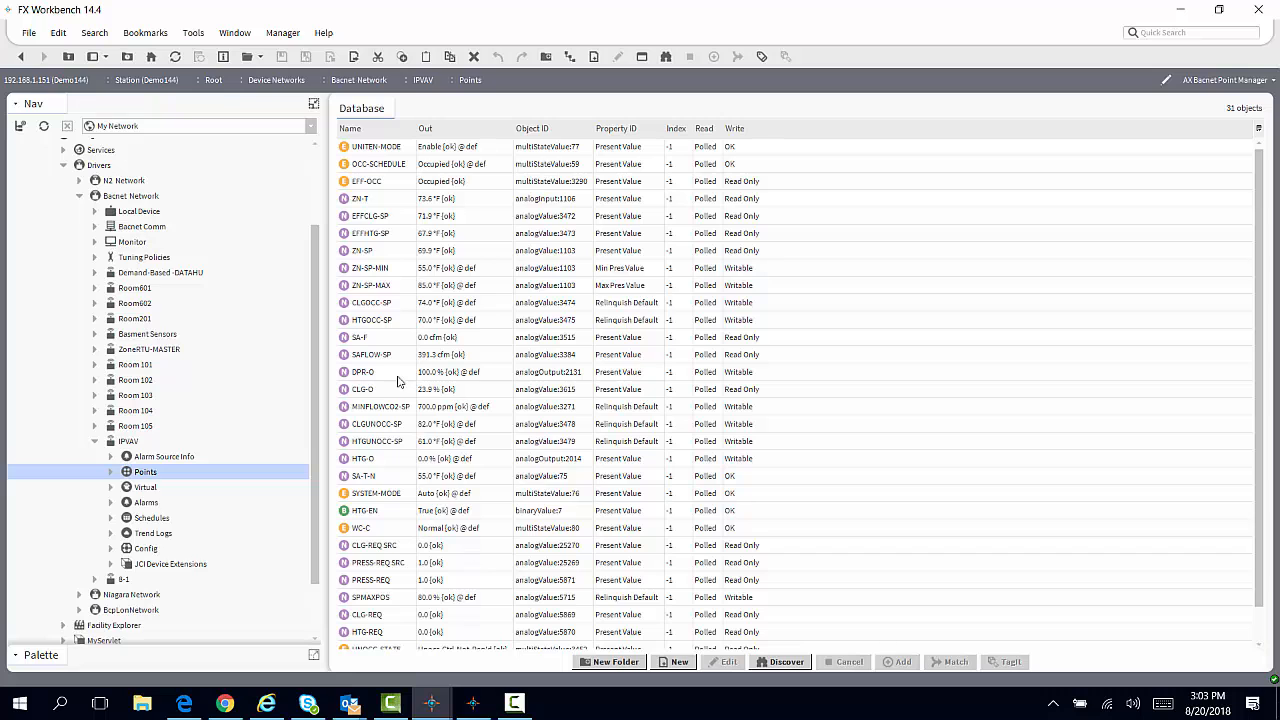
# Override the SA-T-N point to 105 °F with a permanent duration.
pyautogui.click(410, 479)
pyautogui.rightClick(410, 482)
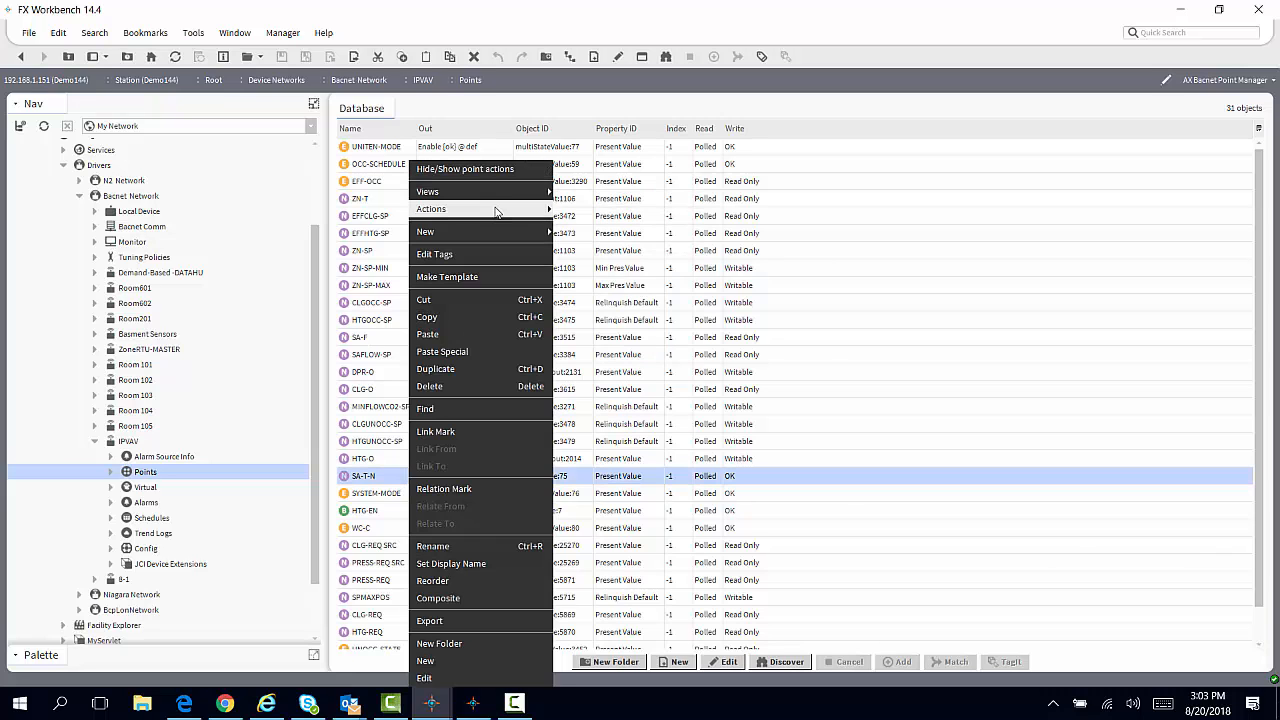
pyautogui.moveTo(497, 212)
pyautogui.click(580, 209)
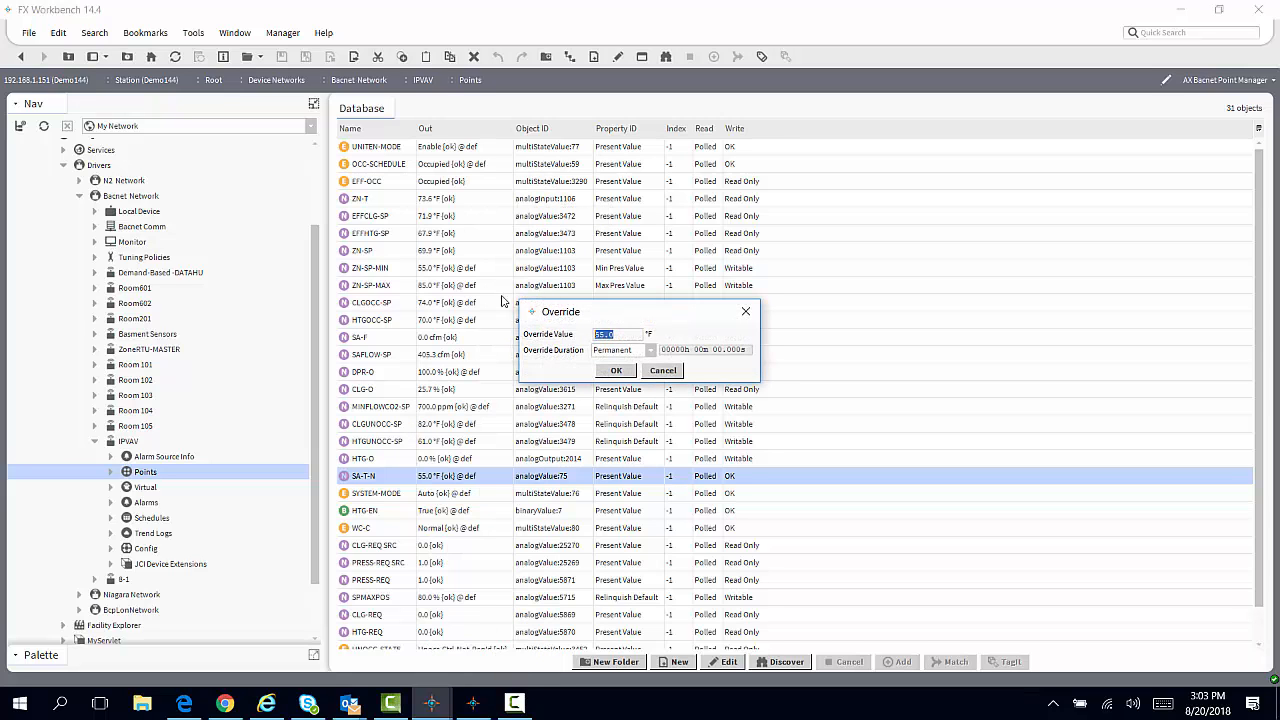
pyautogui.write('105')
pyautogui.click(615, 372)
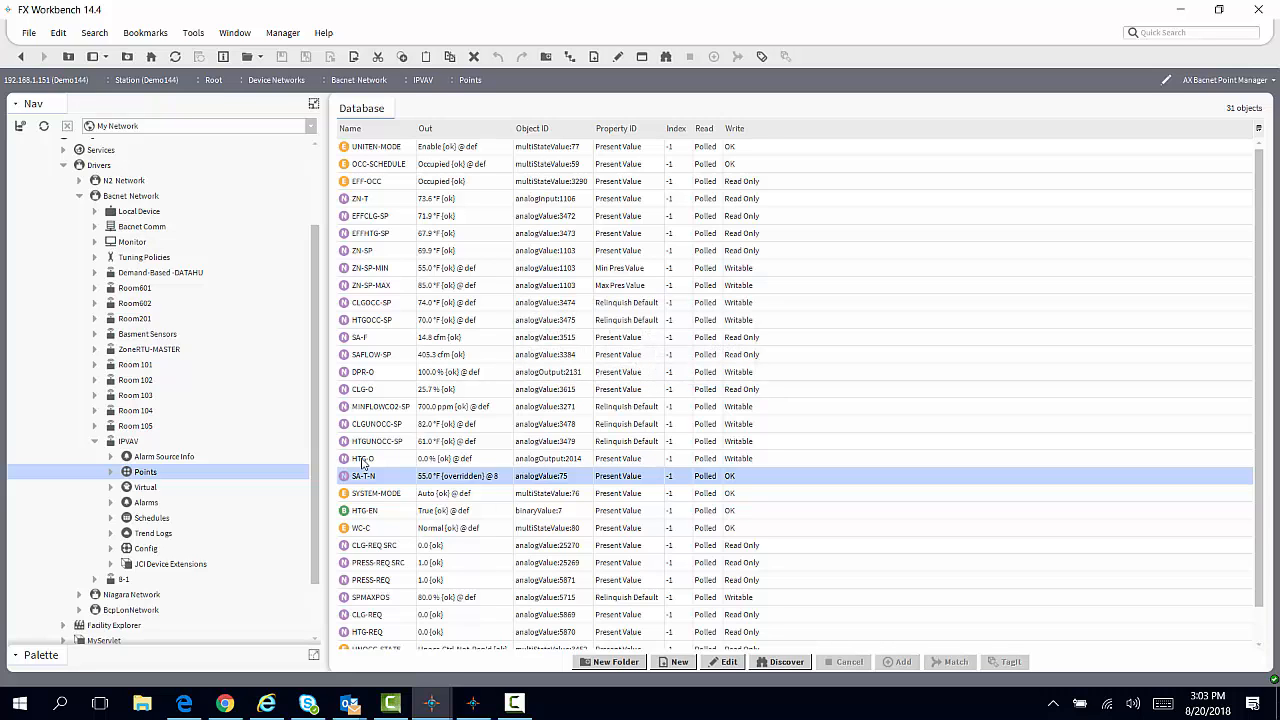
# Check when the IPVAV Alarms extension last received an alarm, and select the SA-T-N entry in the station's Alarm Console.
pyautogui.doubleClick(146, 503)
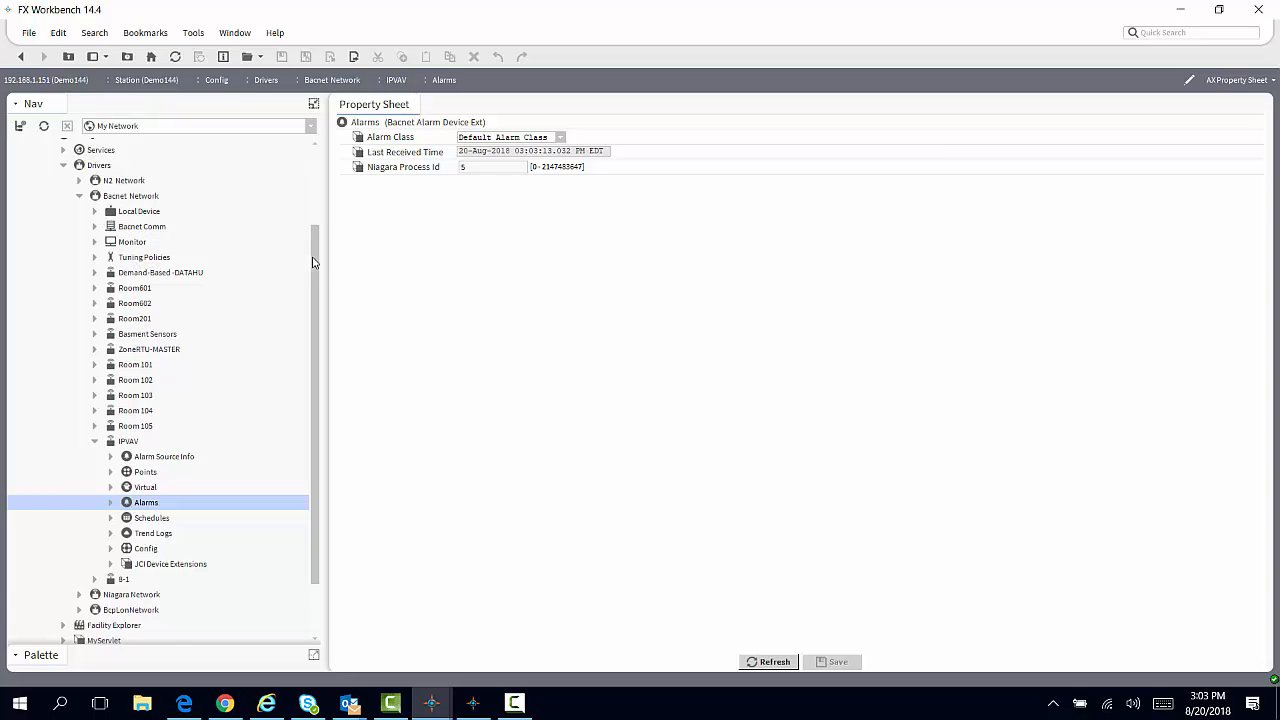
pyautogui.scroll(2, 314, 230)
pyautogui.scroll(-1, 285, 208)
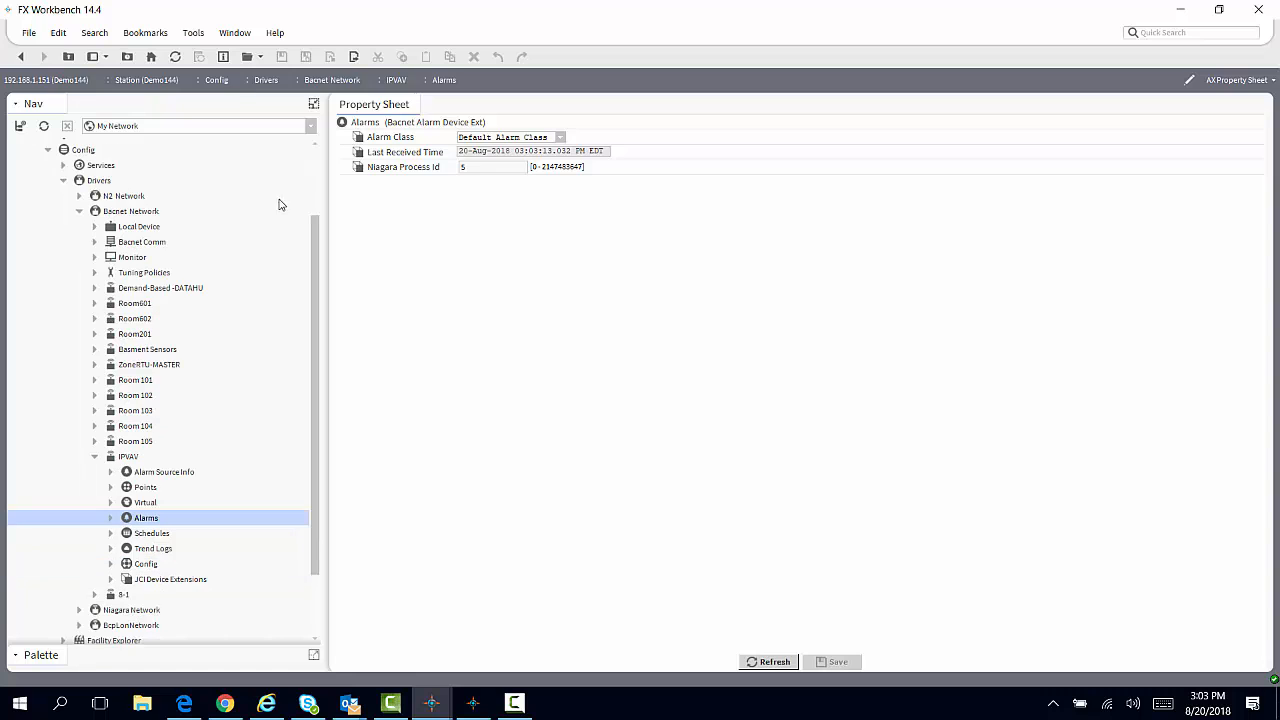
pyautogui.moveTo(316, 228); pyautogui.dragTo(313, 175)
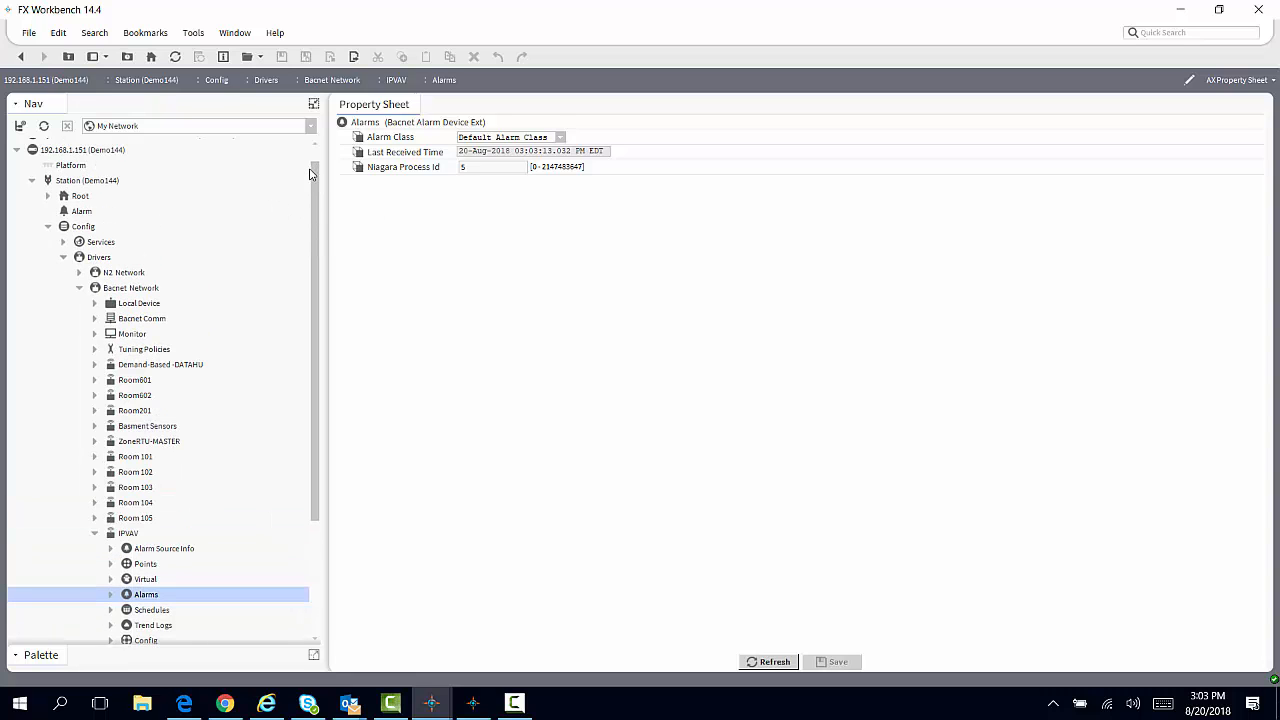
pyautogui.click(48, 196)
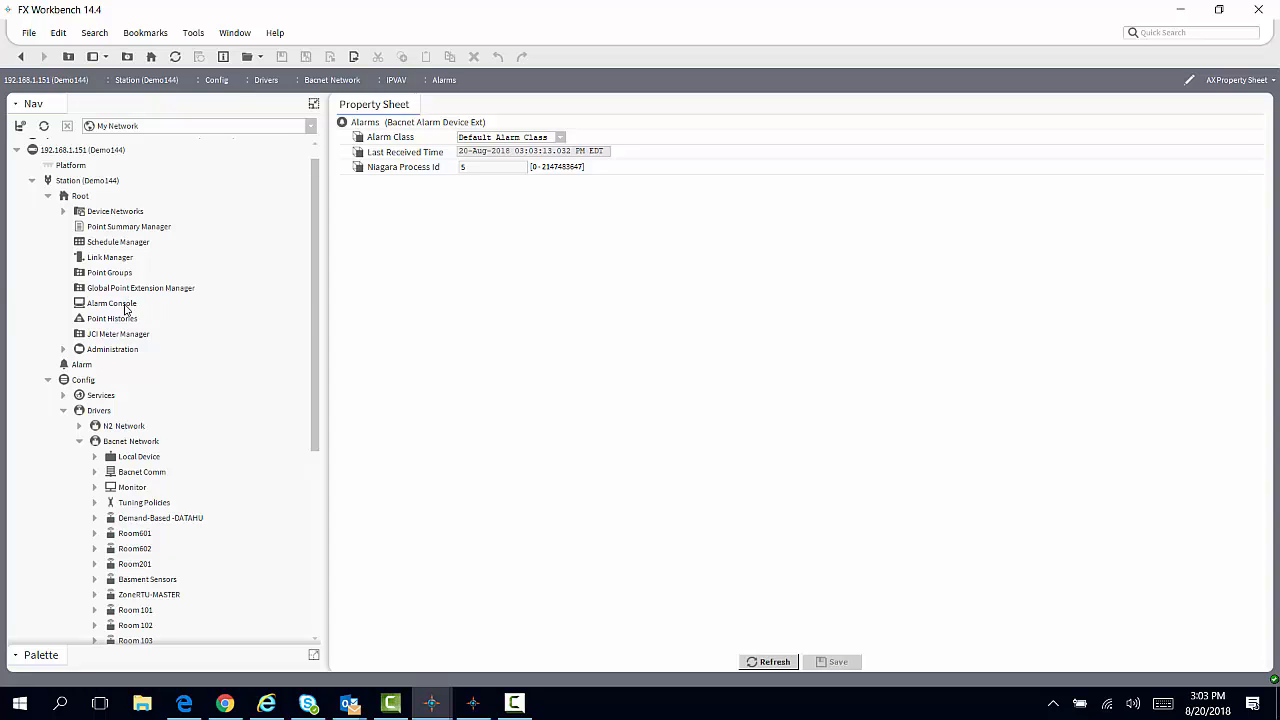
pyautogui.doubleClick(125, 306)
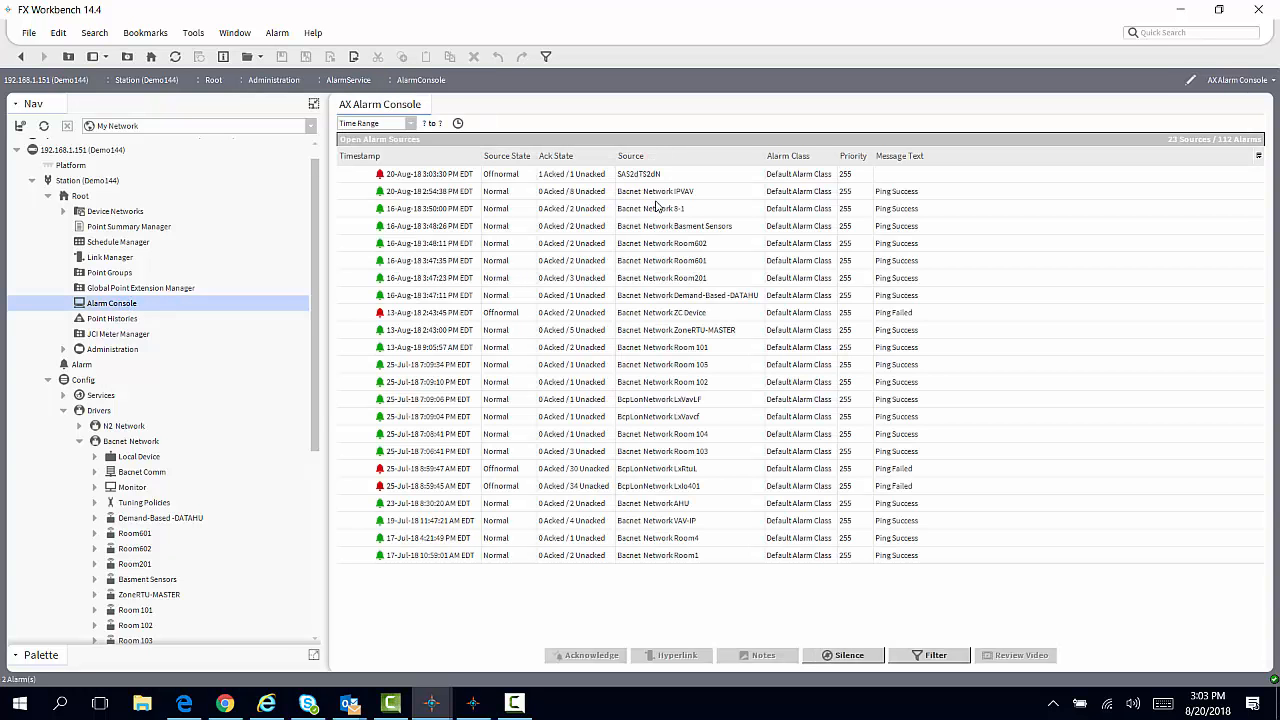
pyautogui.click(633, 180)
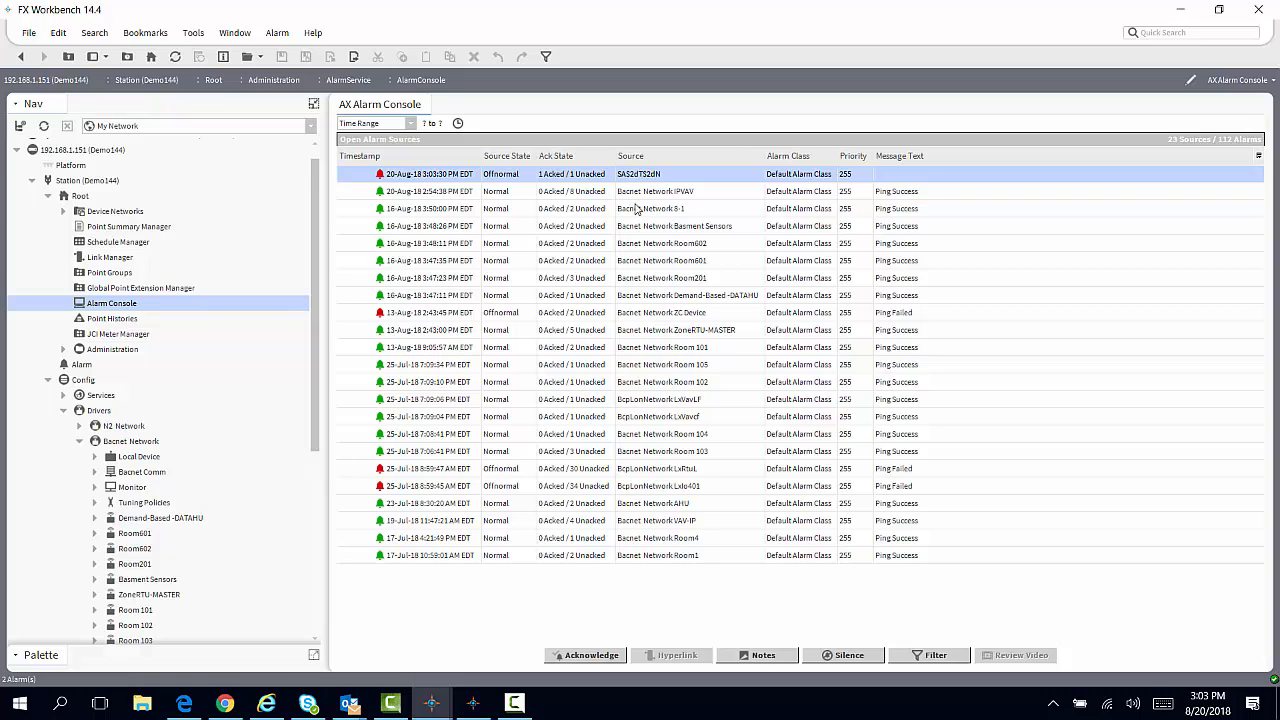